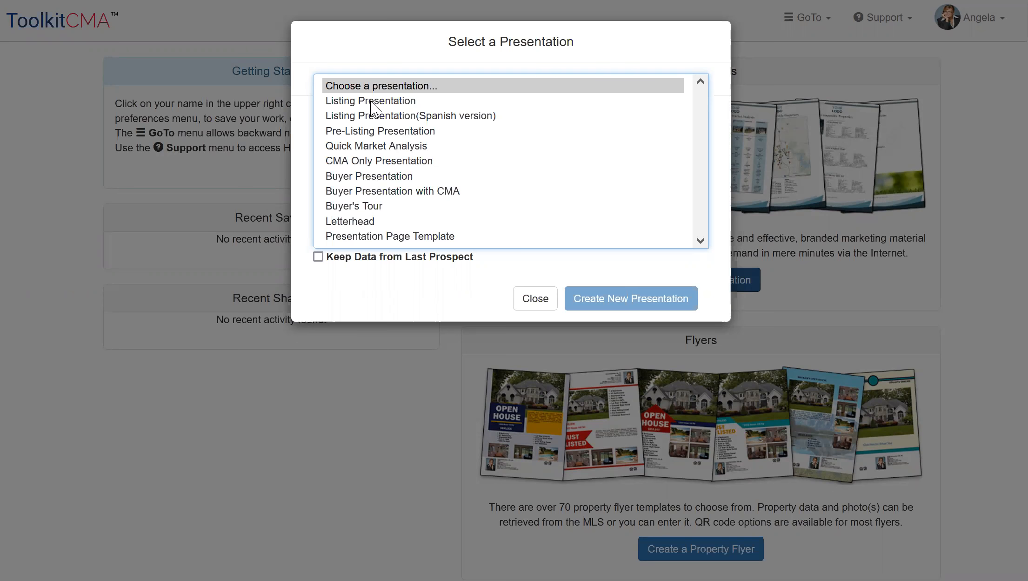
Create a new Listing Presentation with the preselected documents and proceed to the prospect information
{"action": "left_click", "coordinate": [391, 105]}
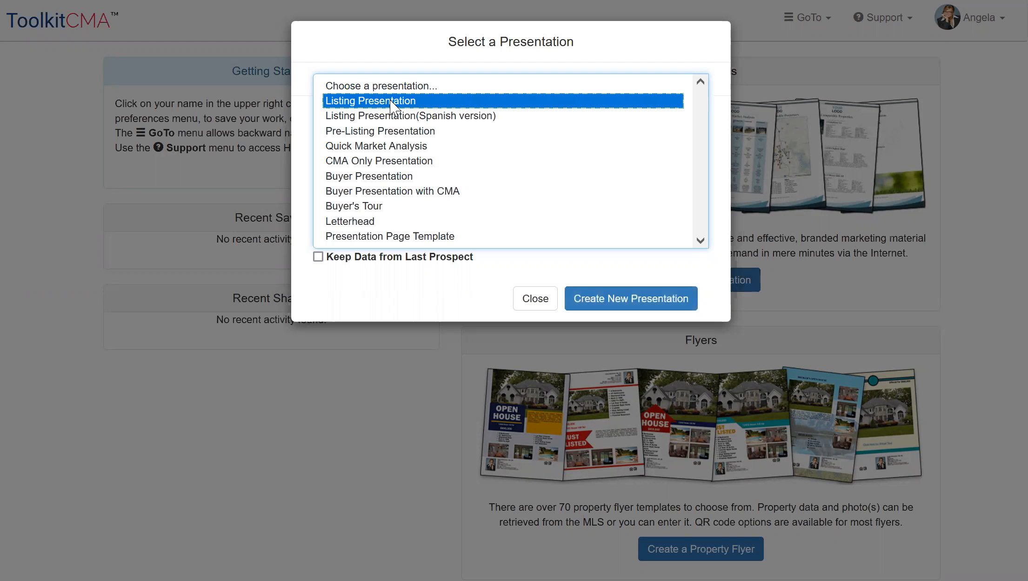
{"action": "left_click", "coordinate": [647, 302]}
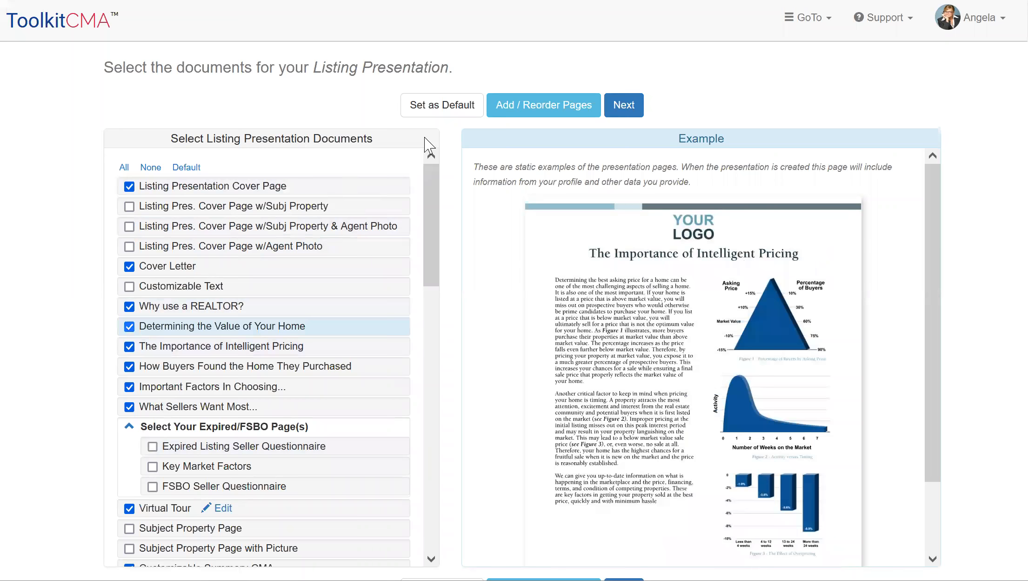
{"action": "left_click", "coordinate": [634, 115]}
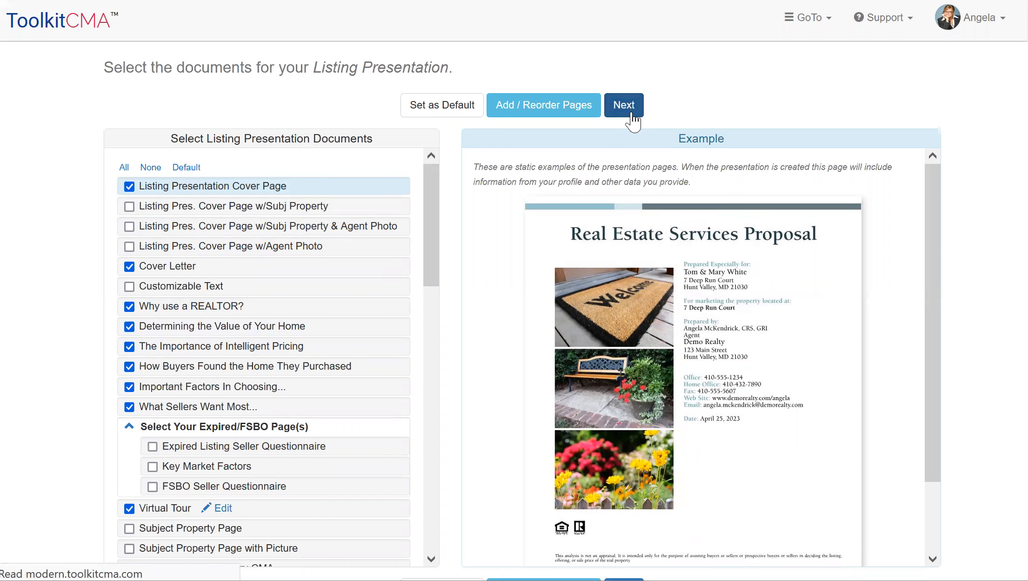
Check the prospect's name, mailing address and subject property postal code, and accept the prefilled prospect information
{"action": "scroll", "coordinate": [883, 333], "scroll_direction": "down", "scroll_amount": 2}
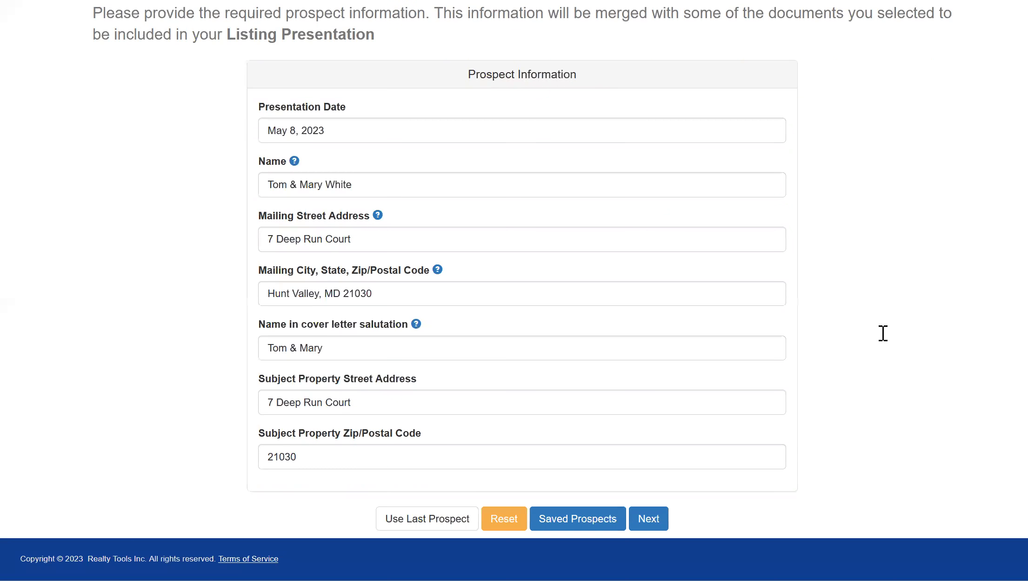
{"action": "left_click", "coordinate": [420, 187]}
{"action": "left_click", "coordinate": [364, 239]}
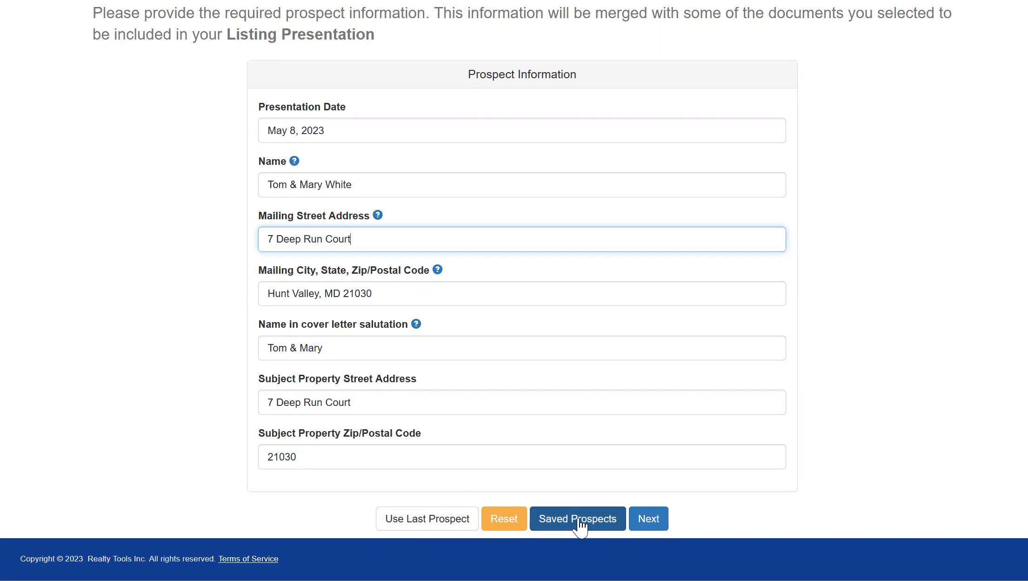
{"action": "left_click", "coordinate": [473, 458]}
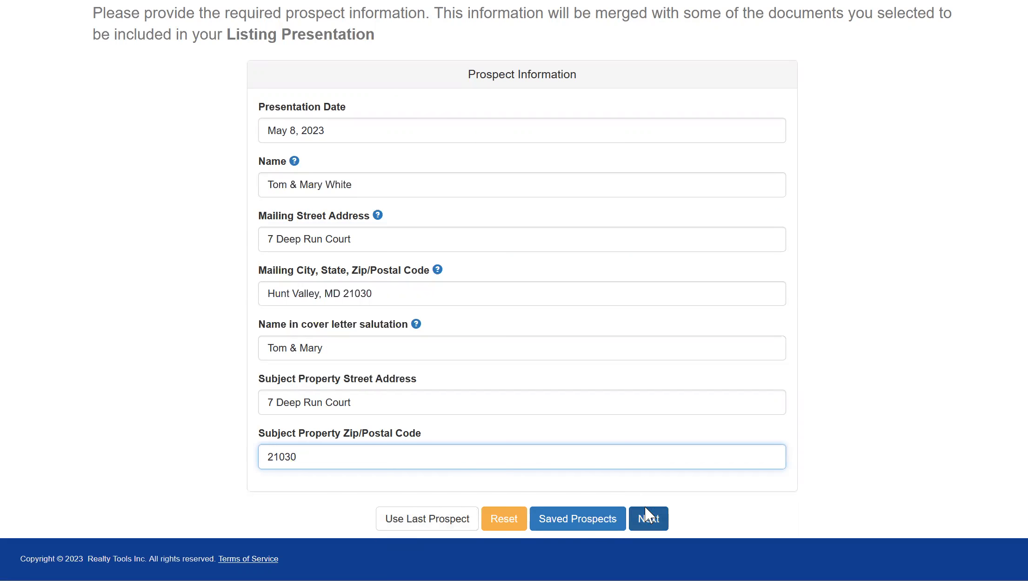
{"action": "left_click", "coordinate": [649, 523]}
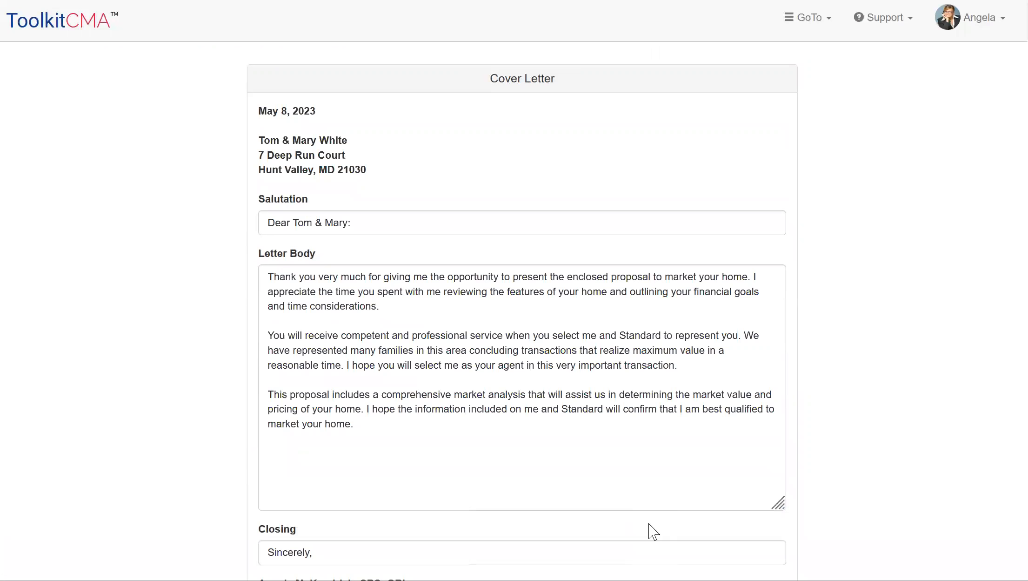
Review the cover letter body and closing, and accept the letter for this presentation without saving it as default
{"action": "scroll", "coordinate": [936, 346], "scroll_direction": "down", "scroll_amount": 3}
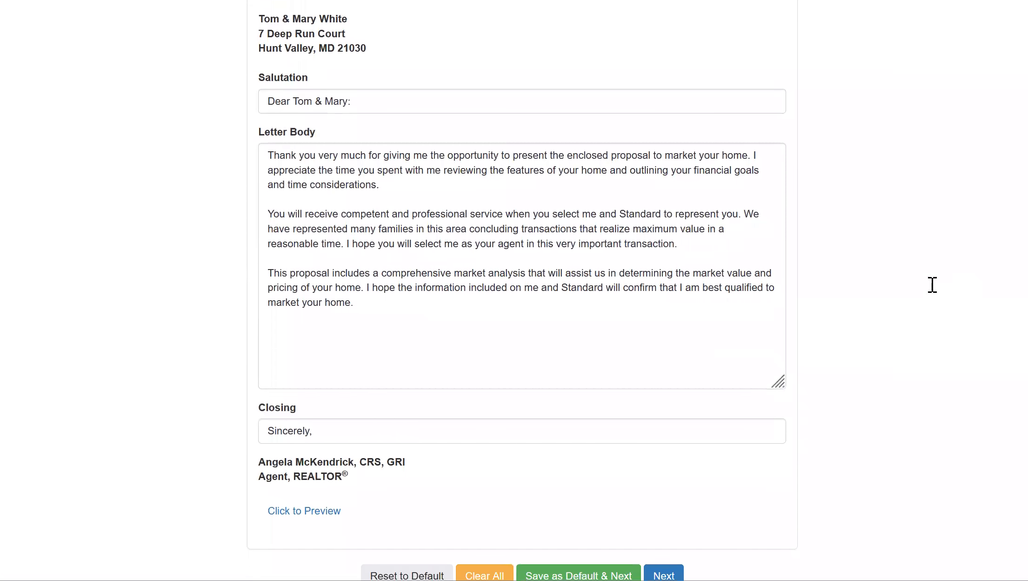
{"action": "left_click", "coordinate": [461, 323]}
{"action": "scroll", "coordinate": [770, 335], "scroll_direction": "down", "scroll_amount": 2}
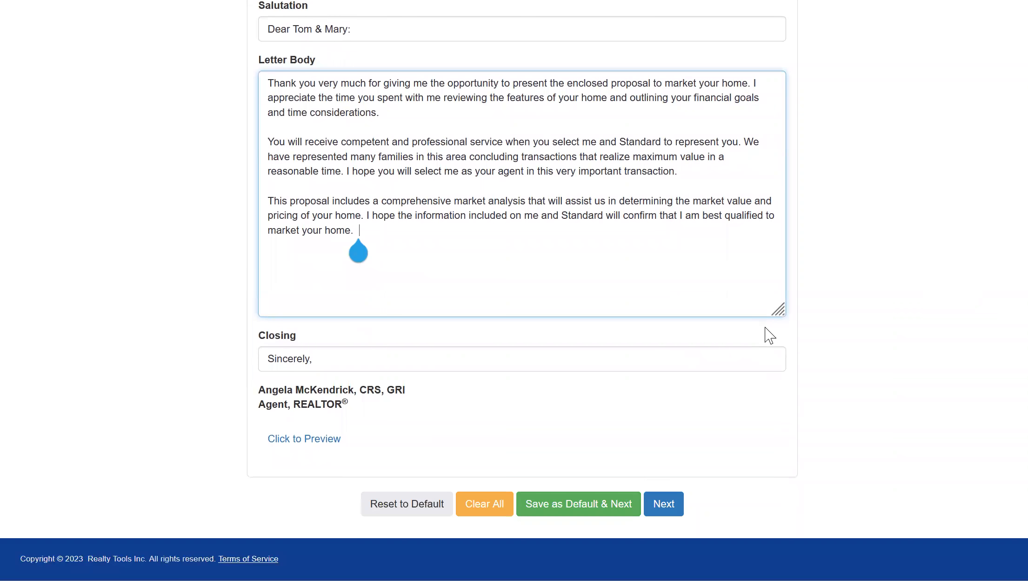
{"action": "left_click", "coordinate": [668, 499]}
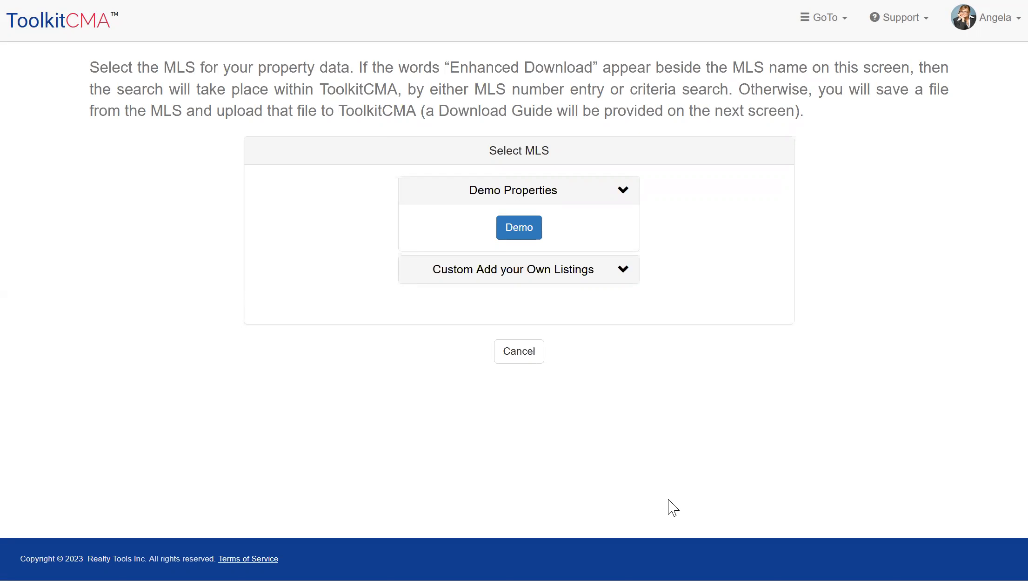
Load the Demo MLS properties and mark the first two listings for the presentation
{"action": "left_click", "coordinate": [519, 223]}
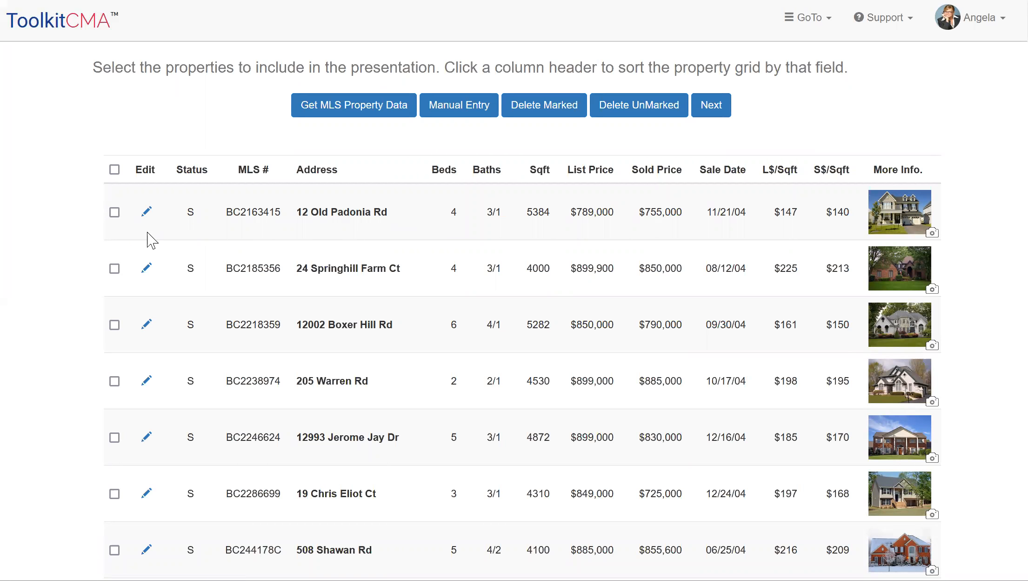
{"action": "left_click", "coordinate": [115, 213]}
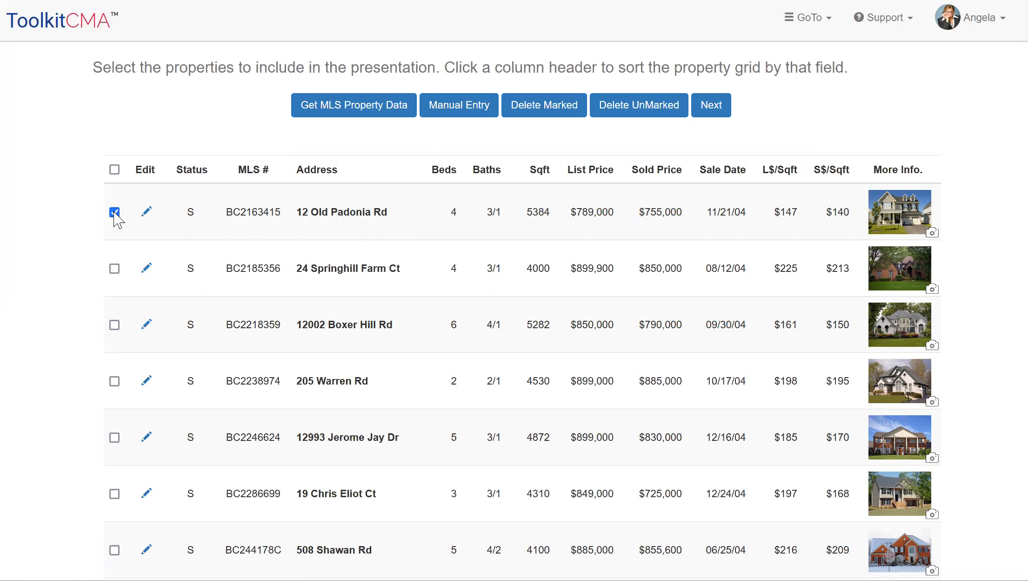
{"action": "left_click", "coordinate": [115, 269]}
Mark the 4,910, 4,040 and 5,282 sq ft listings as well, and proceed to the photos of the chosen properties
{"action": "scroll", "coordinate": [116, 271], "scroll_direction": "down", "scroll_amount": 5}
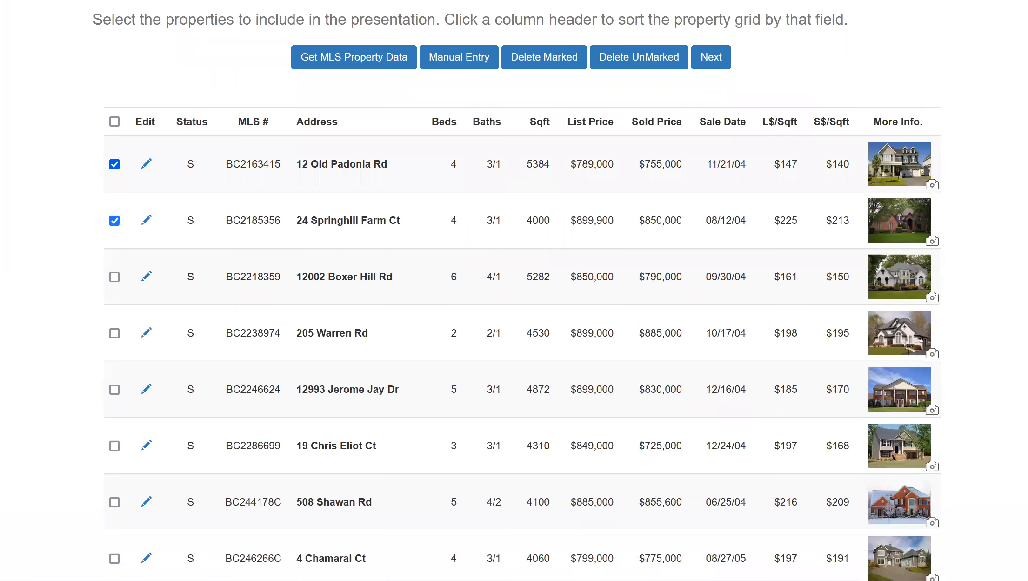
{"action": "scroll", "coordinate": [996, 370], "scroll_direction": "down", "scroll_amount": 5}
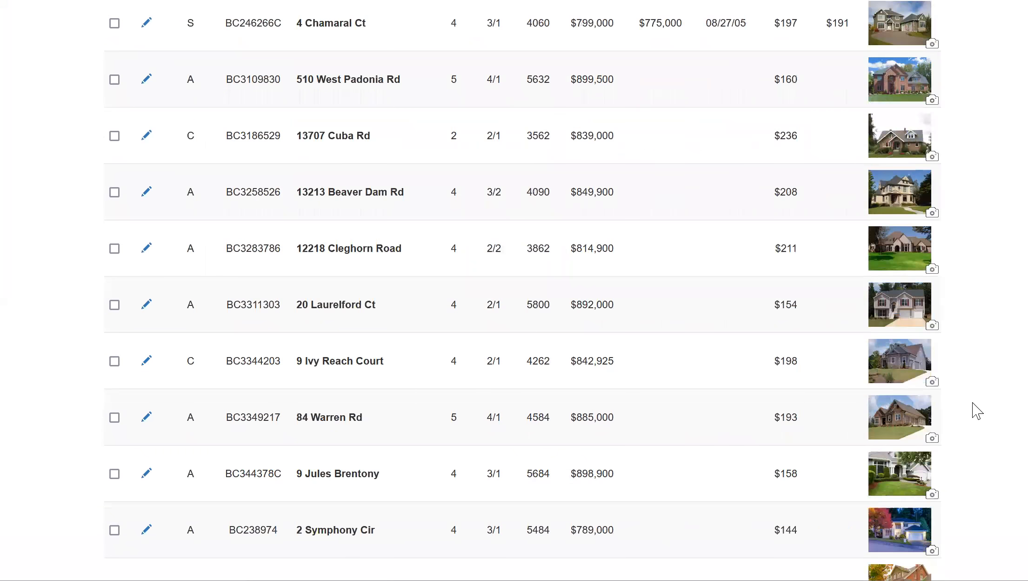
{"action": "scroll", "coordinate": [973, 408], "scroll_direction": "down", "scroll_amount": 4}
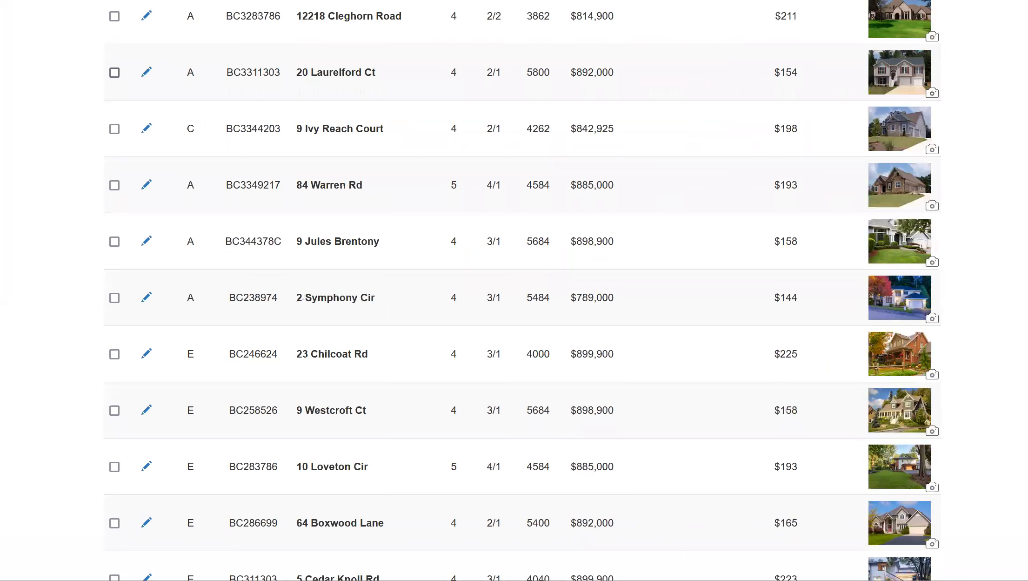
{"action": "scroll", "coordinate": [979, 303], "scroll_direction": "down", "scroll_amount": 5}
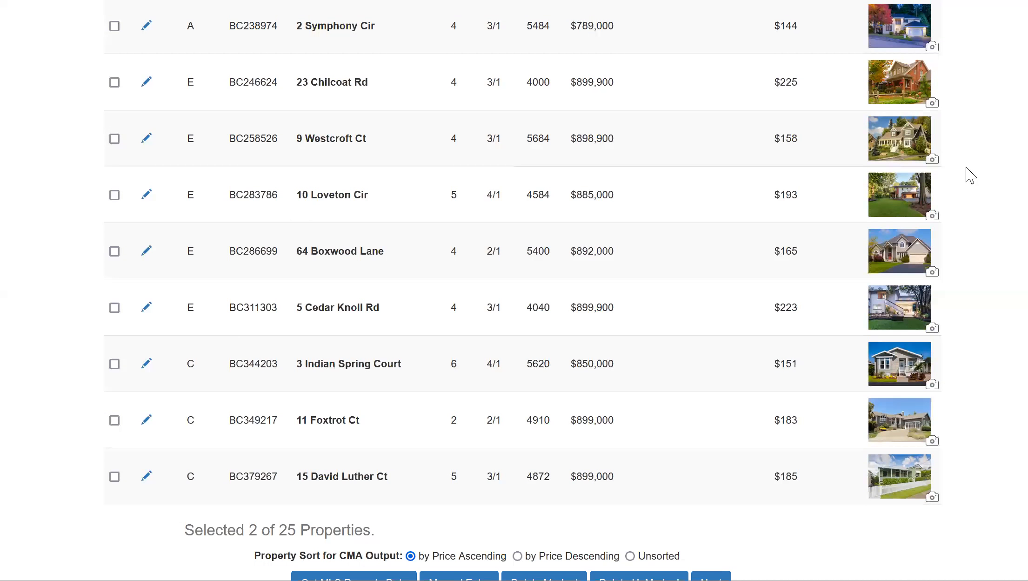
{"action": "left_click", "coordinate": [115, 420]}
{"action": "left_click", "coordinate": [115, 308]}
{"action": "scroll", "coordinate": [996, 161], "scroll_direction": "up", "scroll_amount": 6}
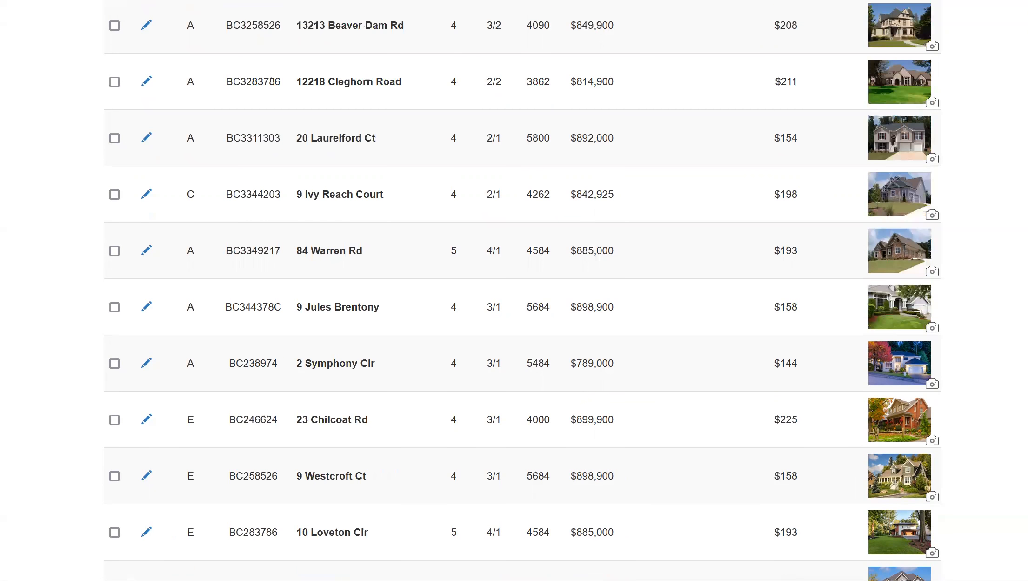
{"action": "scroll", "coordinate": [116, 321], "scroll_direction": "up", "scroll_amount": 10}
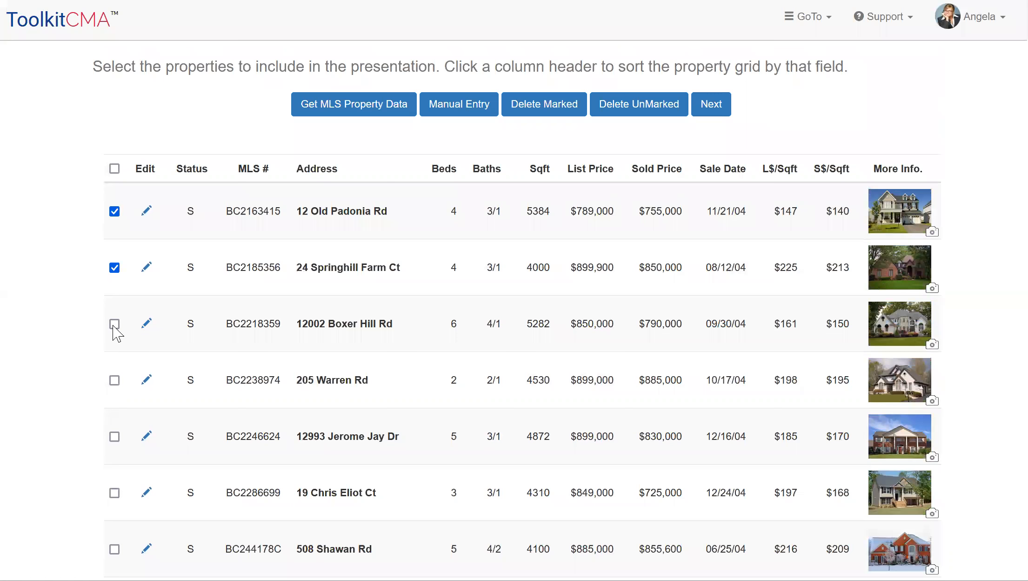
{"action": "left_click", "coordinate": [114, 324]}
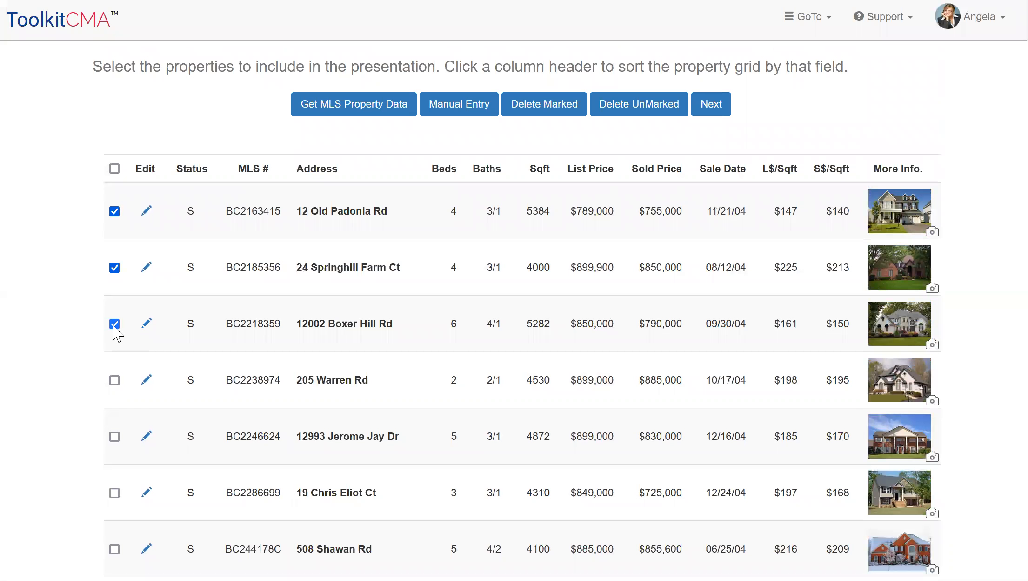
{"action": "left_click", "coordinate": [712, 107]}
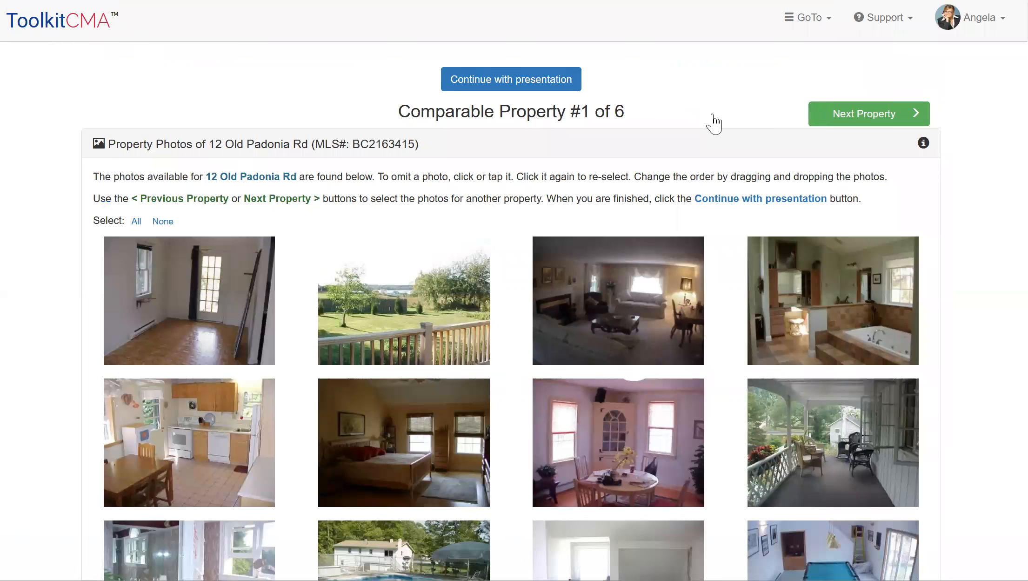
For comparable property #1, omit the dark living room and kitchen photos and move the porch photo to second place
{"action": "scroll", "coordinate": [712, 120], "scroll_direction": "down", "scroll_amount": 5}
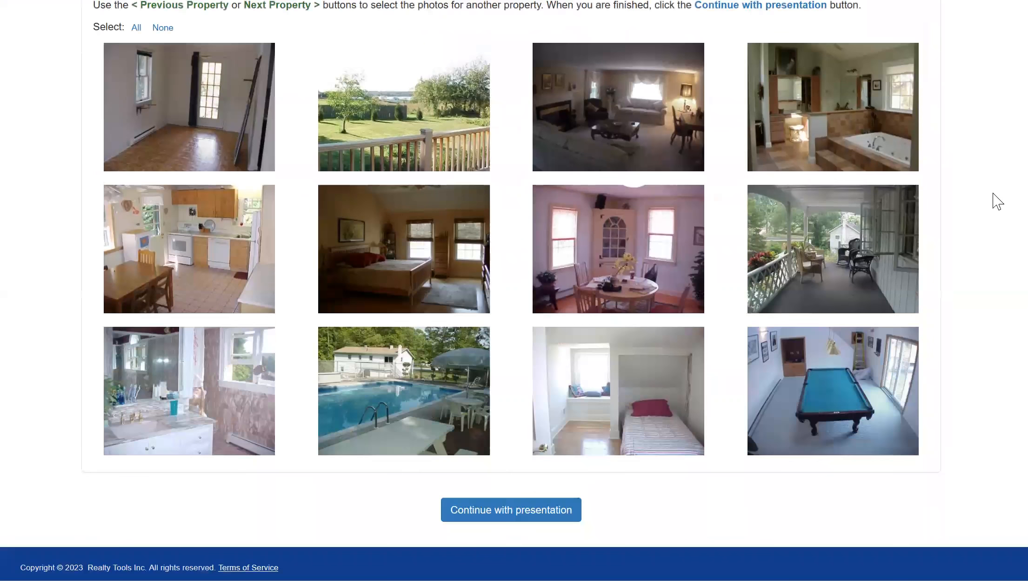
{"action": "scroll", "coordinate": [995, 242], "scroll_direction": "up", "scroll_amount": 1}
{"action": "scroll", "coordinate": [994, 419], "scroll_direction": "up", "scroll_amount": 4}
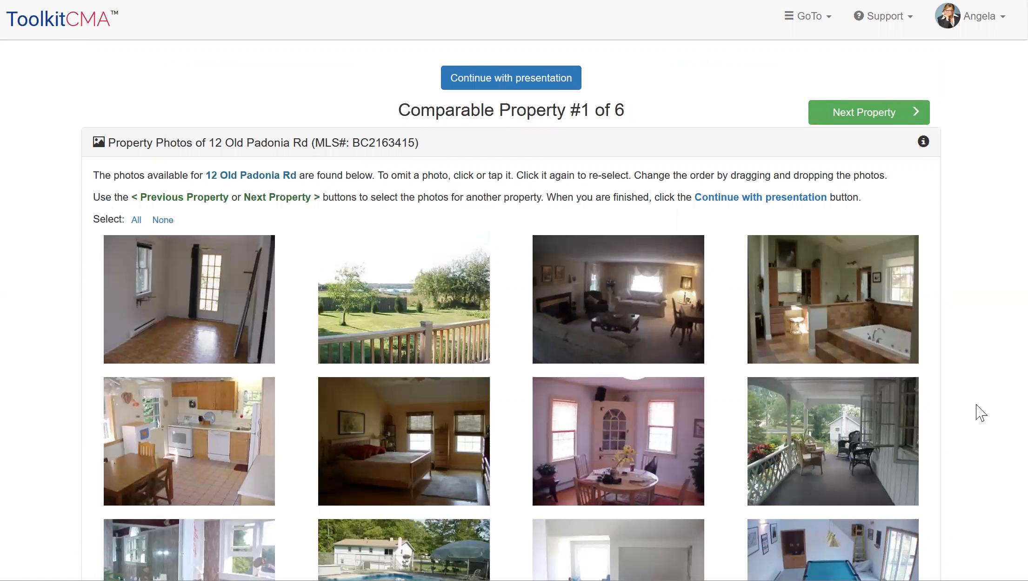
{"action": "scroll", "coordinate": [980, 368], "scroll_direction": "down", "scroll_amount": 2}
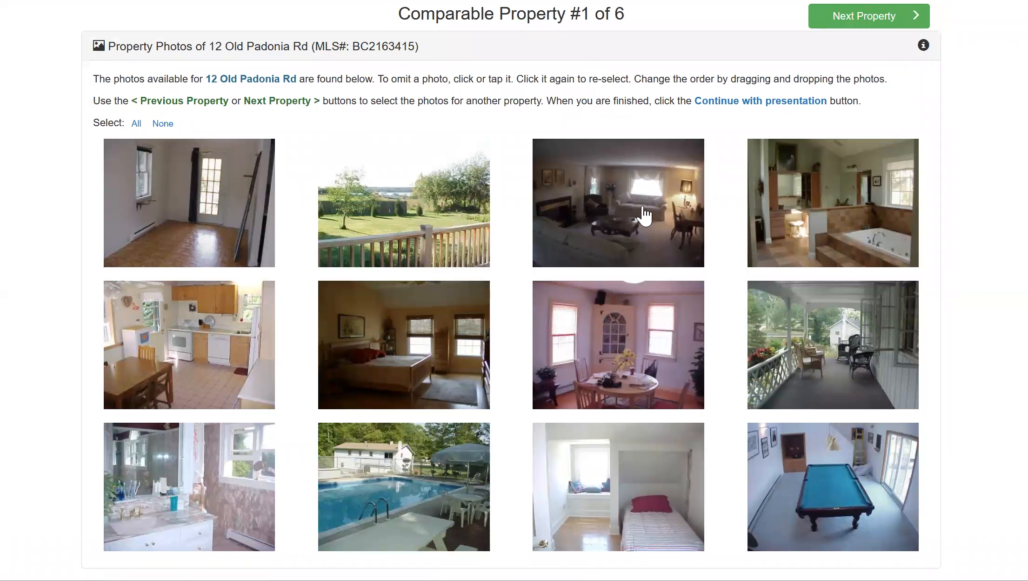
{"action": "left_click", "coordinate": [644, 216]}
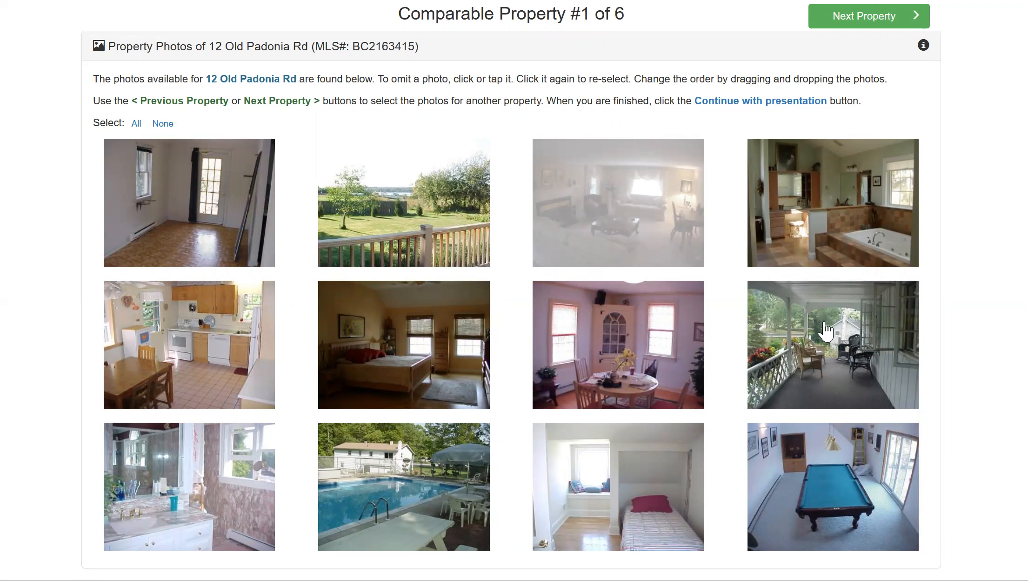
{"action": "left_click_drag", "start_coordinate": [825, 328], "coordinate": [353, 181]}
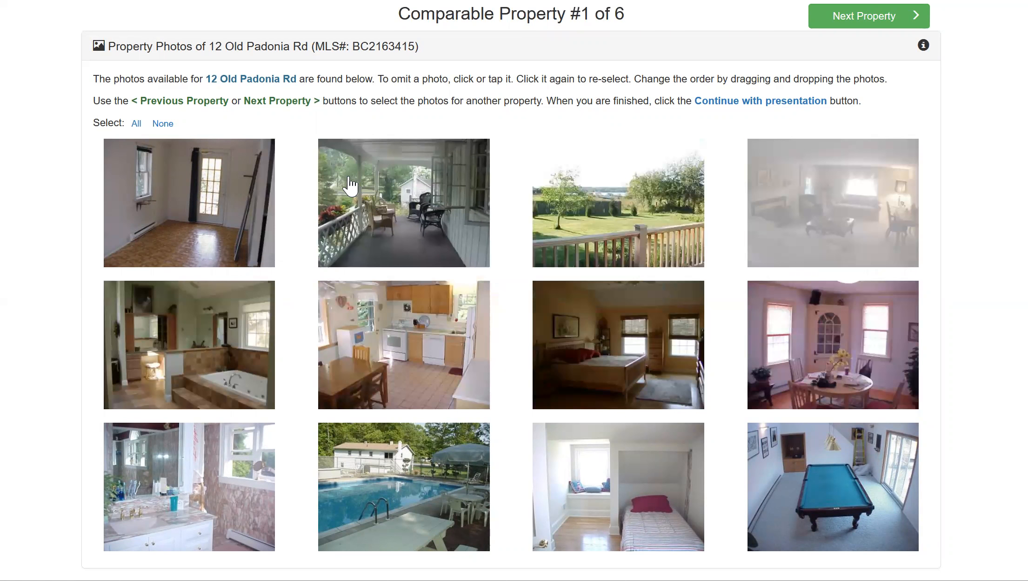
{"action": "left_click", "coordinate": [417, 345]}
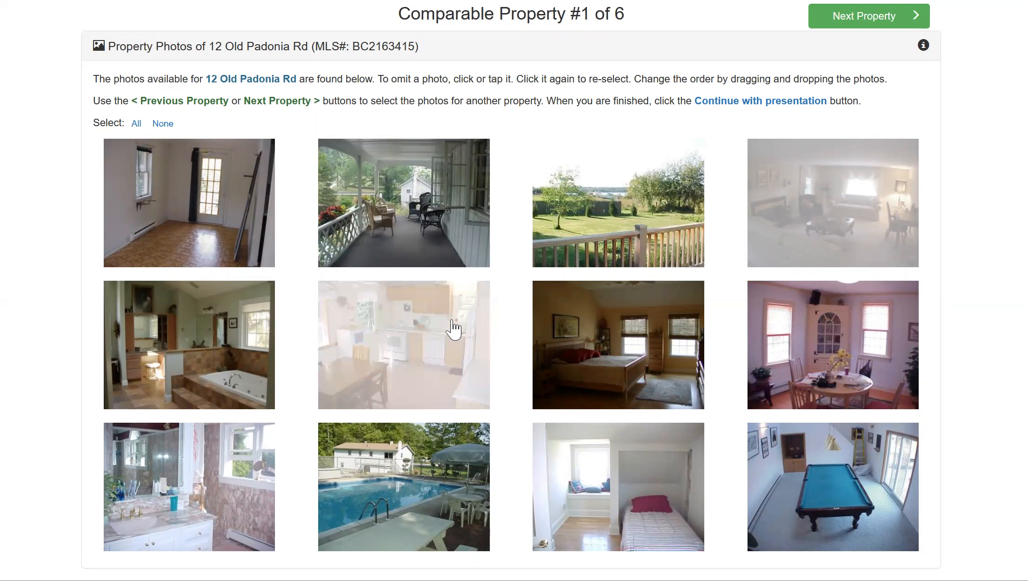
{"action": "scroll", "coordinate": [996, 359], "scroll_direction": "up", "scroll_amount": 2}
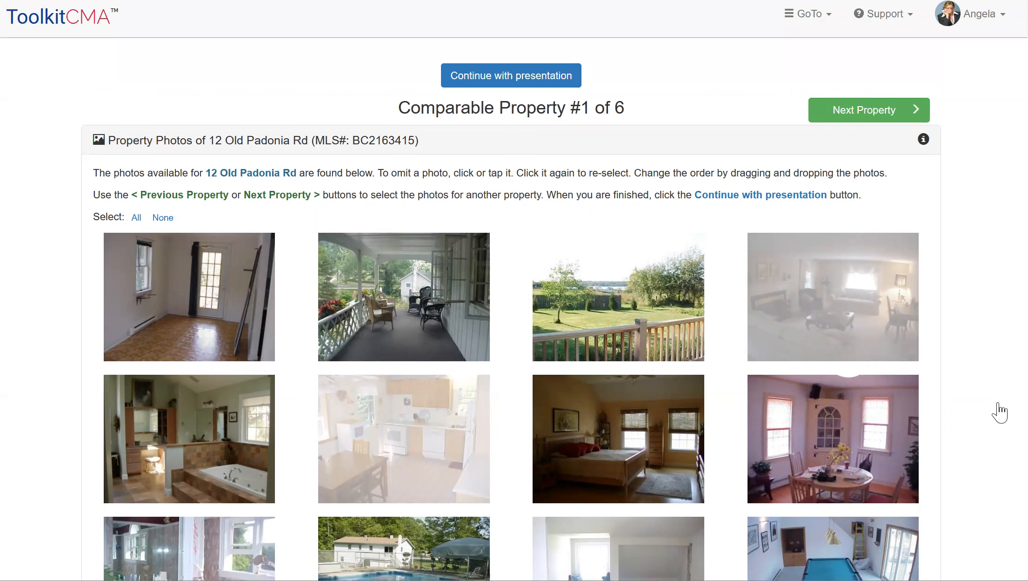
For comparable property #2, move the lake-view deck photo to third place and omit the living room photo with the beige sofa
{"action": "left_click", "coordinate": [850, 108]}
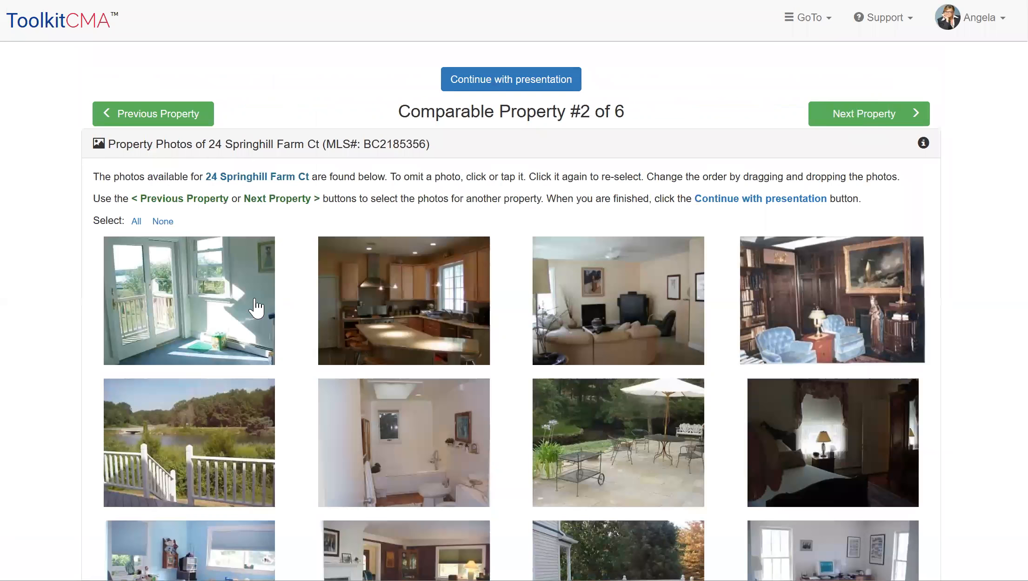
{"action": "scroll", "coordinate": [971, 400], "scroll_direction": "down", "scroll_amount": 3}
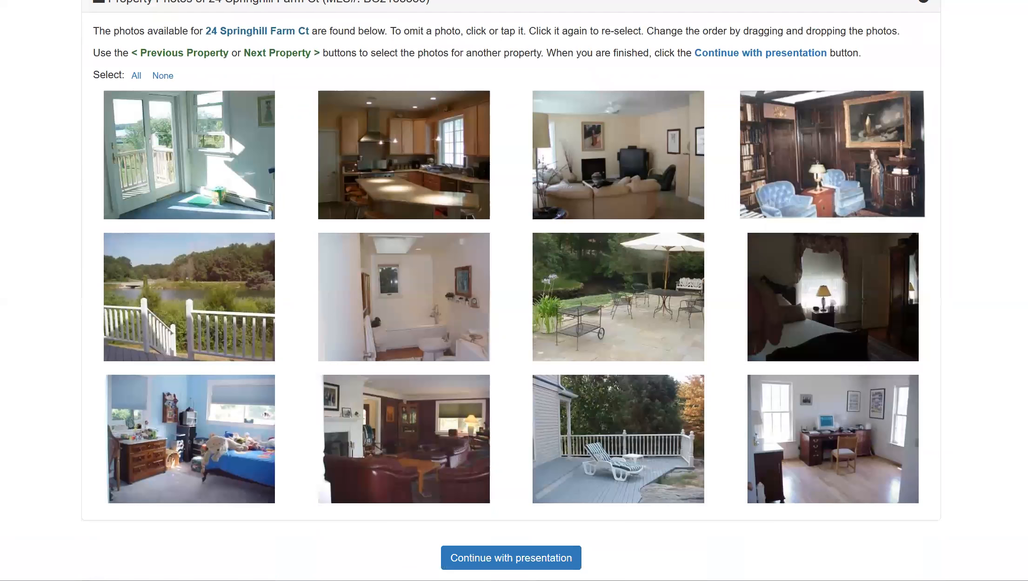
{"action": "scroll", "coordinate": [987, 379], "scroll_direction": "down", "scroll_amount": 1}
{"action": "scroll", "coordinate": [986, 378], "scroll_direction": "up", "scroll_amount": 3}
{"action": "left_click_drag", "start_coordinate": [201, 434], "coordinate": [540, 264]}
{"action": "left_click", "coordinate": [828, 267]}
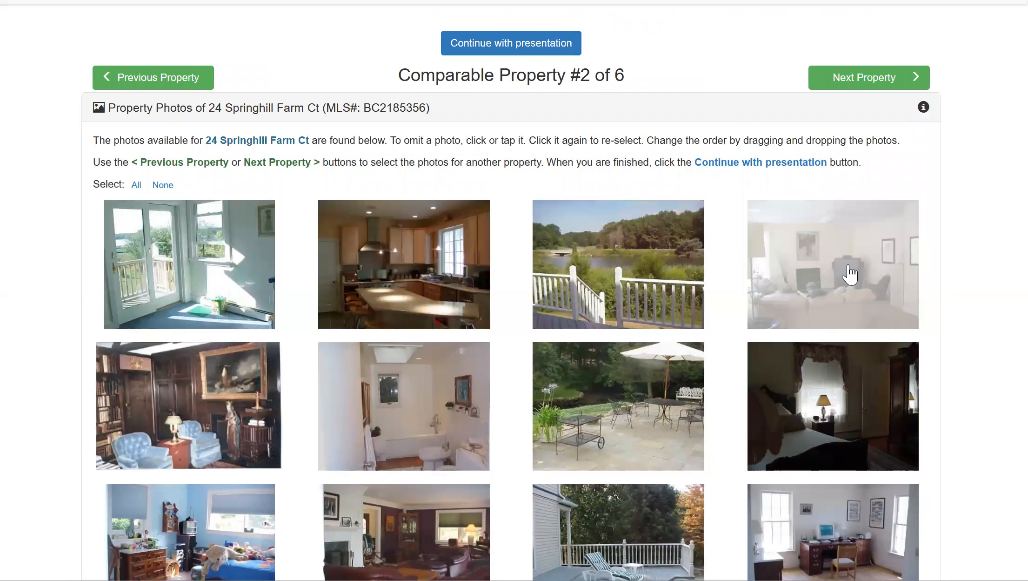
Look through comparable property #3's photos, keep them all, and continue with the presentation to the Summary CMA fields
{"action": "left_click", "coordinate": [859, 85]}
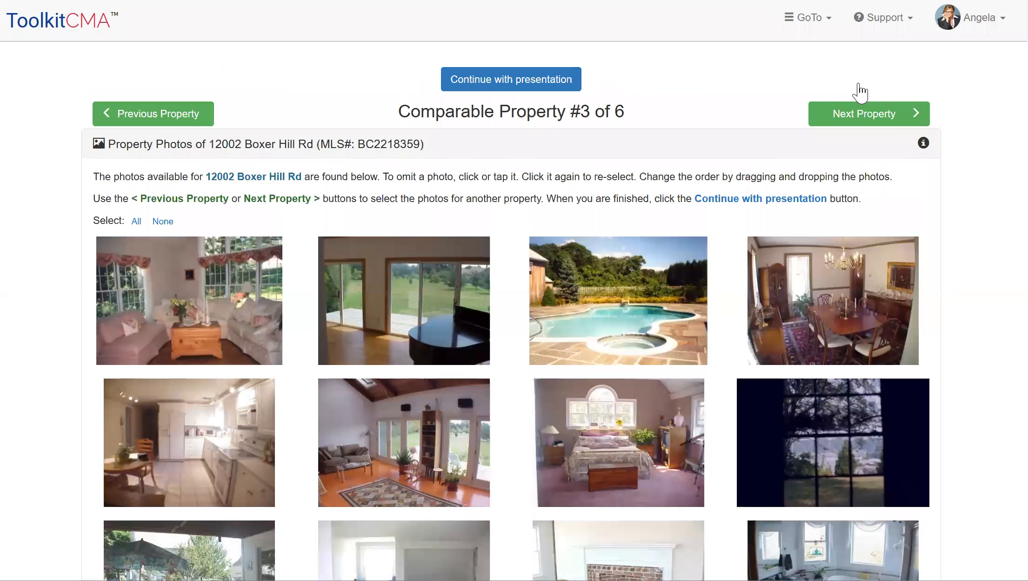
{"action": "scroll", "coordinate": [976, 232], "scroll_direction": "down", "scroll_amount": 2}
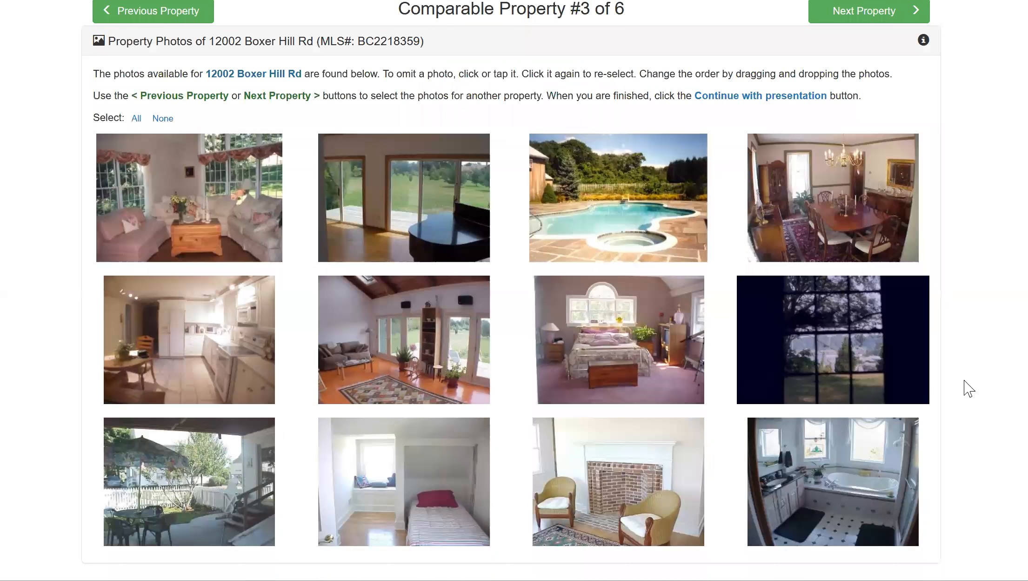
{"action": "scroll", "coordinate": [966, 446], "scroll_direction": "up", "scroll_amount": 2}
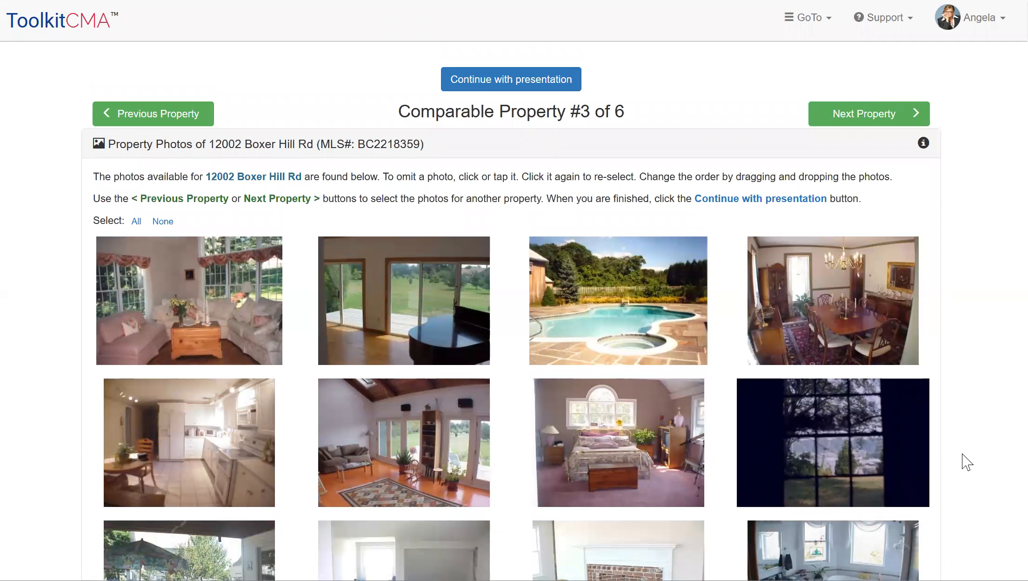
{"action": "left_click", "coordinate": [505, 83]}
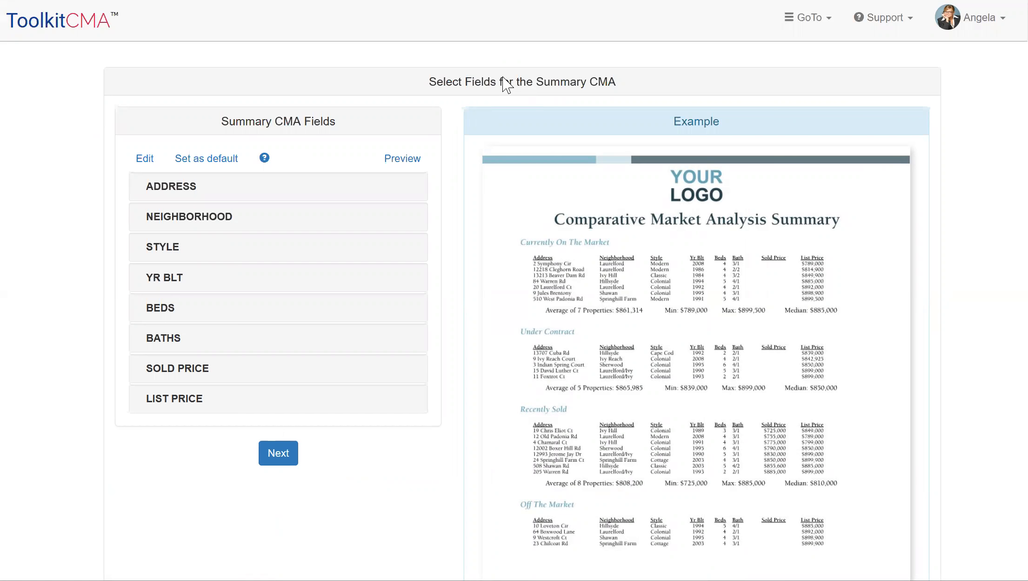
{"action": "scroll", "coordinate": [980, 351], "scroll_direction": "down", "scroll_amount": 3}
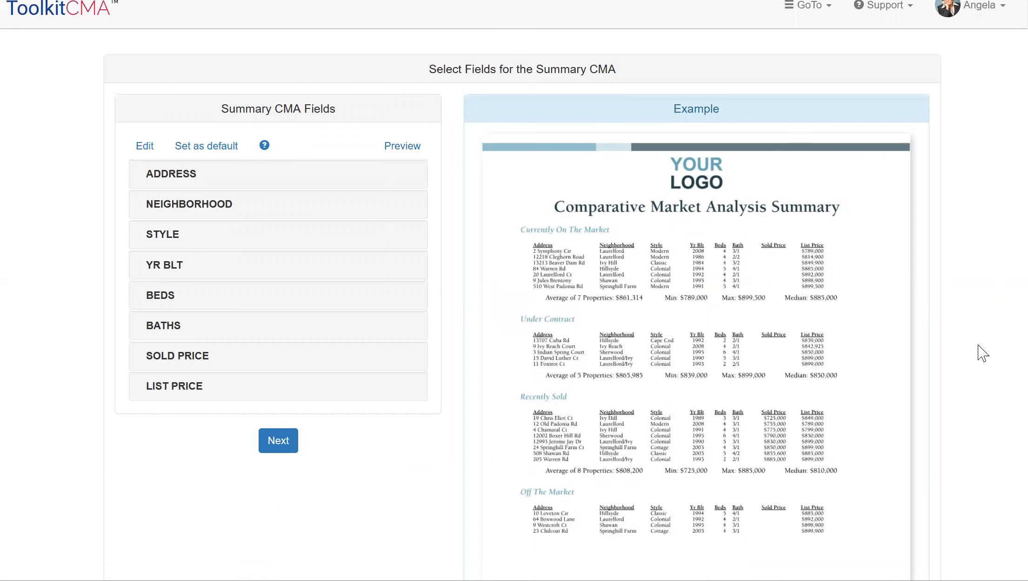
{"action": "scroll", "coordinate": [977, 368], "scroll_direction": "up", "scroll_amount": 3}
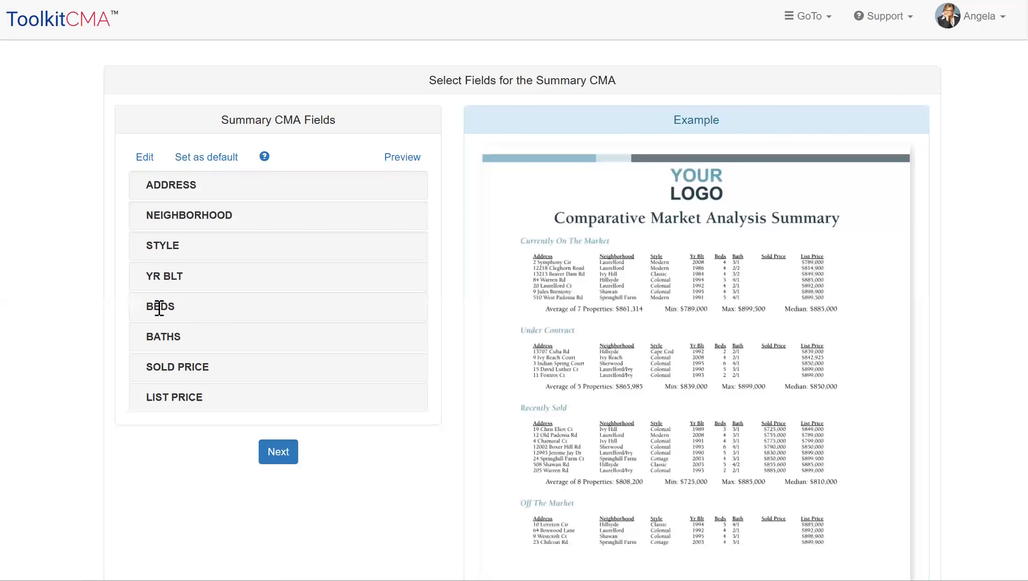
Replace the STYLE field with DOM in the Summary CMA fields and place DOM directly after ADDRESS
{"action": "left_click", "coordinate": [145, 158]}
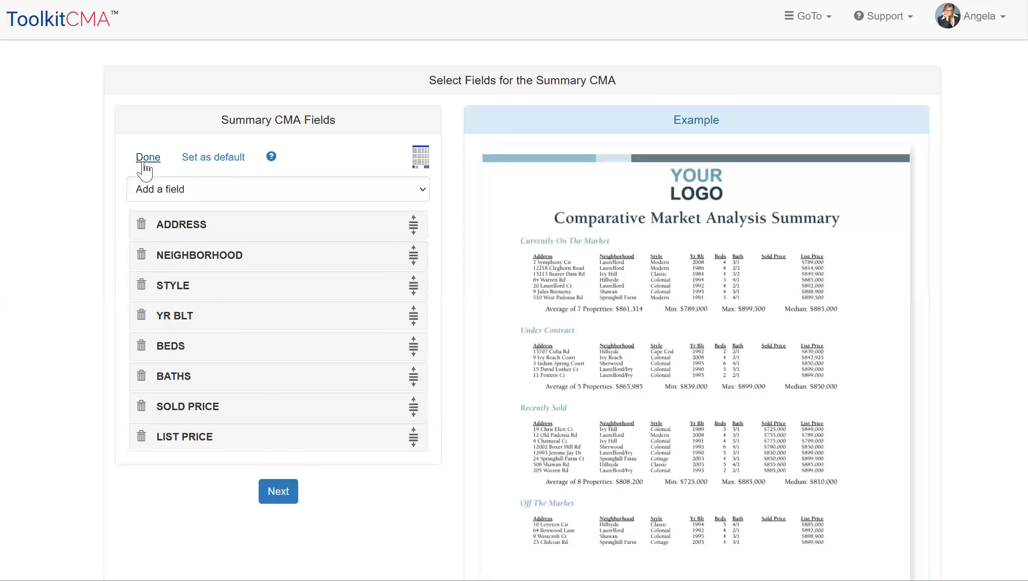
{"action": "left_click", "coordinate": [144, 289]}
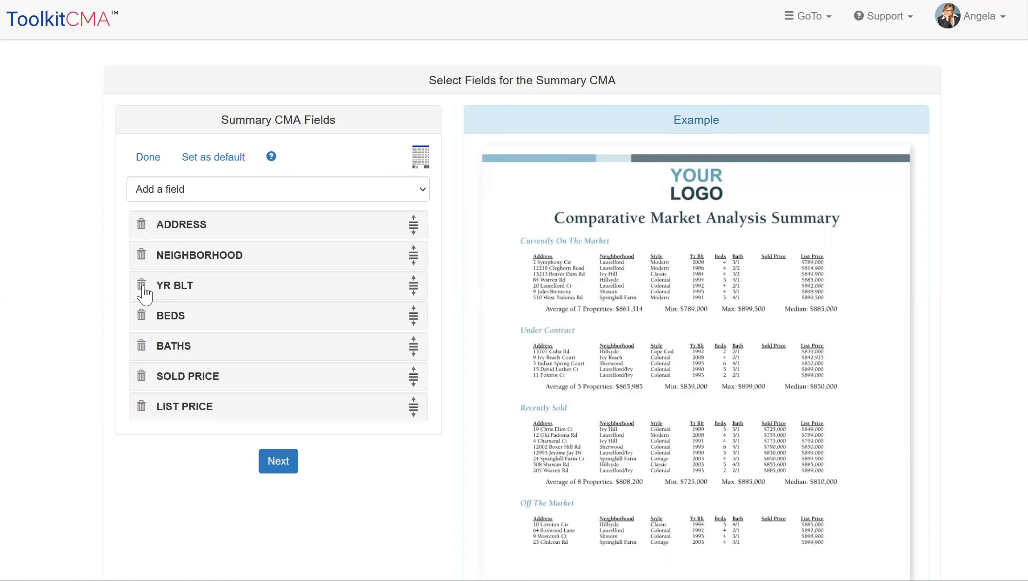
{"action": "left_click", "coordinate": [178, 190]}
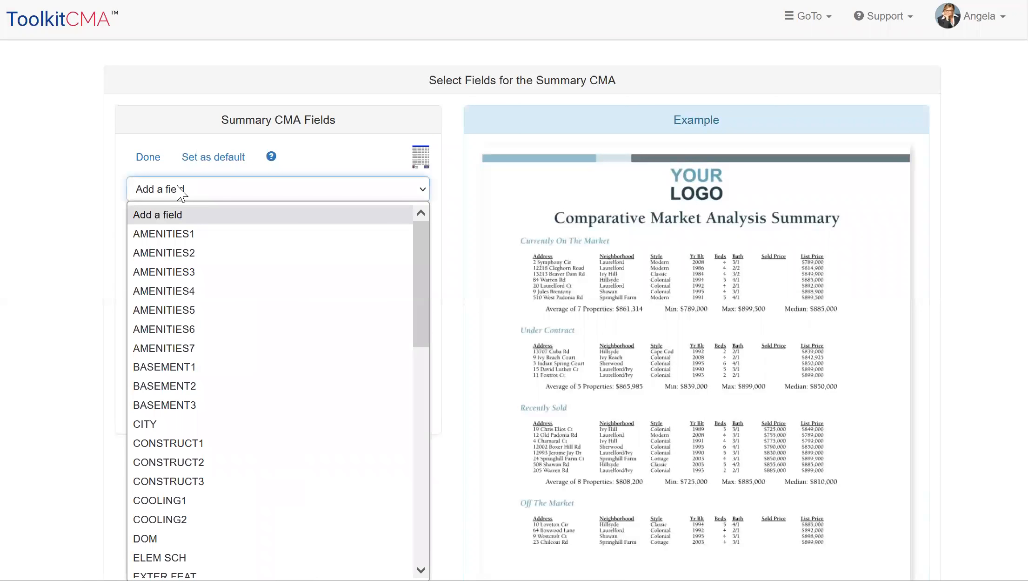
{"action": "left_click", "coordinate": [147, 542]}
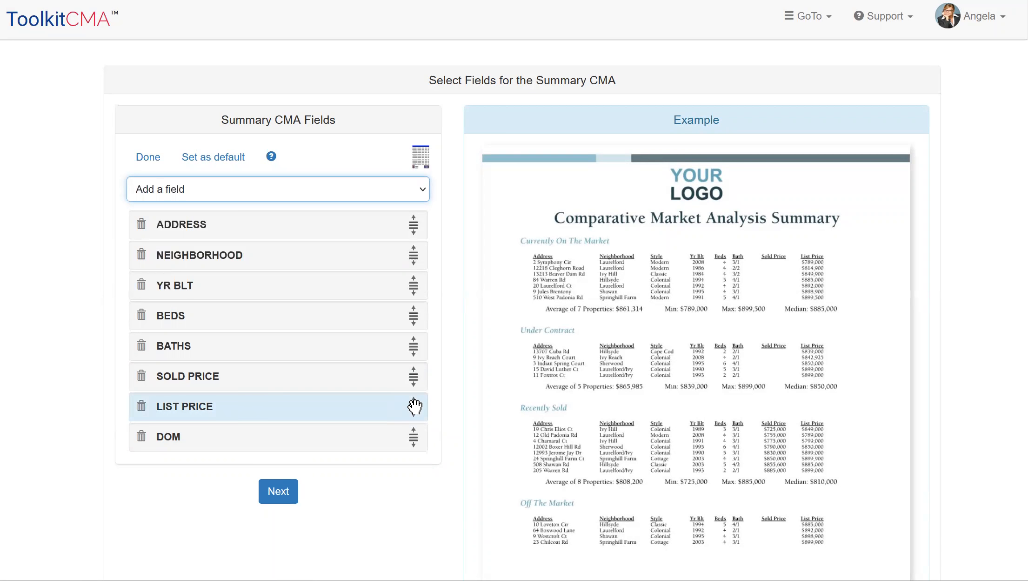
{"action": "left_click_drag", "start_coordinate": [414, 433], "coordinate": [414, 250]}
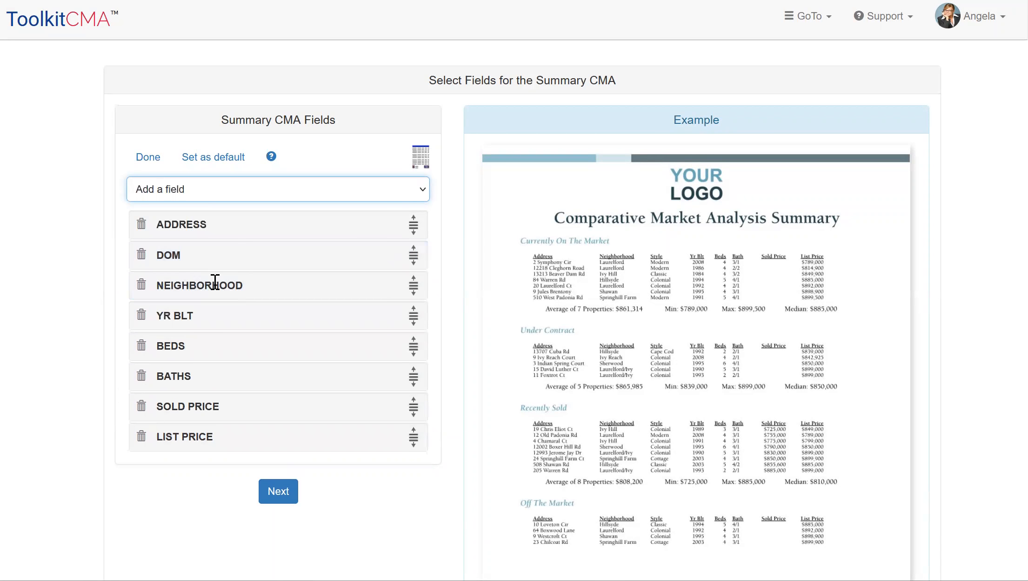
Remove the NEIGHBORHOOD field, move DOM to the end after LIST PRICE, and continue to the subject property form
{"action": "left_click", "coordinate": [141, 285]}
{"action": "left_click_drag", "start_coordinate": [411, 254], "coordinate": [414, 400]}
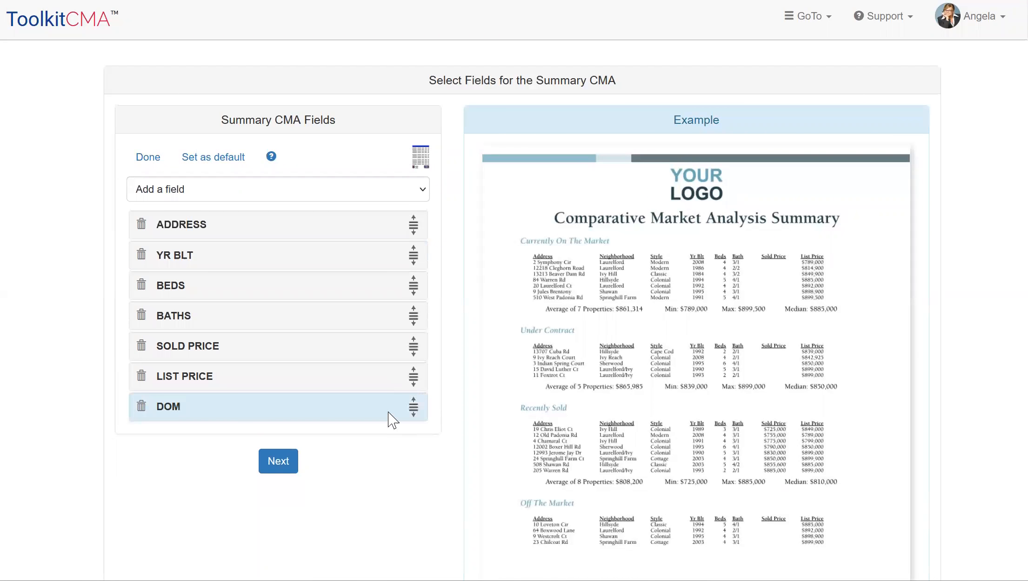
{"action": "left_click", "coordinate": [279, 463]}
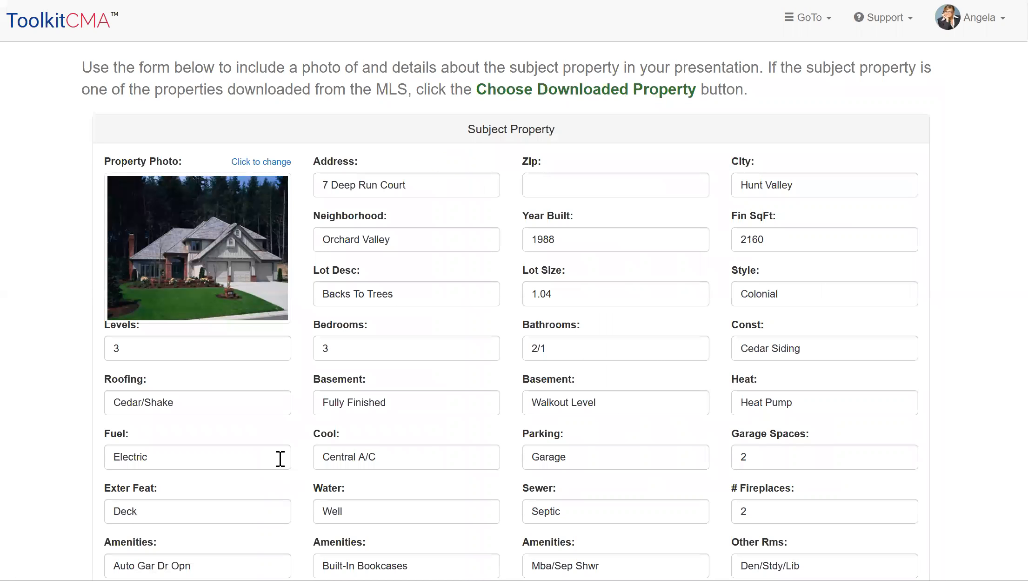
Review the subject property form and replace its data with the fifth property in the list of downloaded MLS properties
{"action": "scroll", "coordinate": [704, 153], "scroll_direction": "down", "scroll_amount": 4}
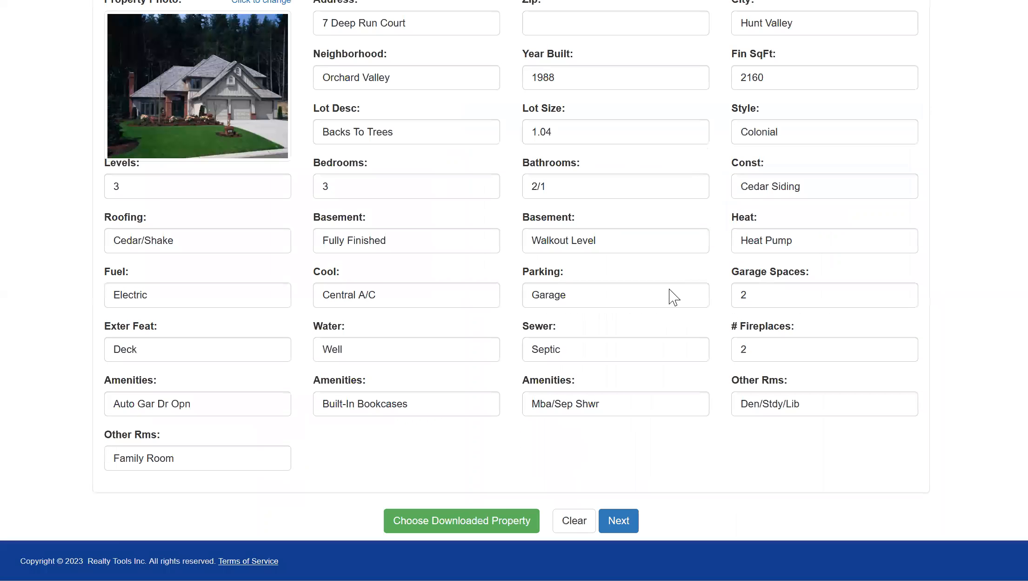
{"action": "scroll", "coordinate": [675, 317], "scroll_direction": "up", "scroll_amount": 3}
{"action": "scroll", "coordinate": [647, 289], "scroll_direction": "up", "scroll_amount": 1}
{"action": "scroll", "coordinate": [634, 379], "scroll_direction": "up", "scroll_amount": 1}
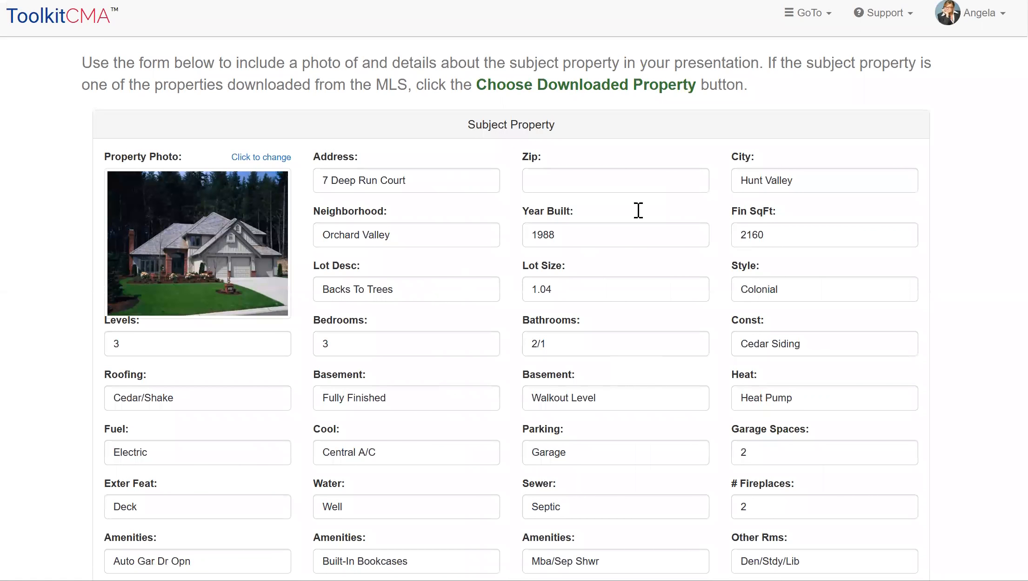
{"action": "scroll", "coordinate": [957, 135], "scroll_direction": "down", "scroll_amount": 3}
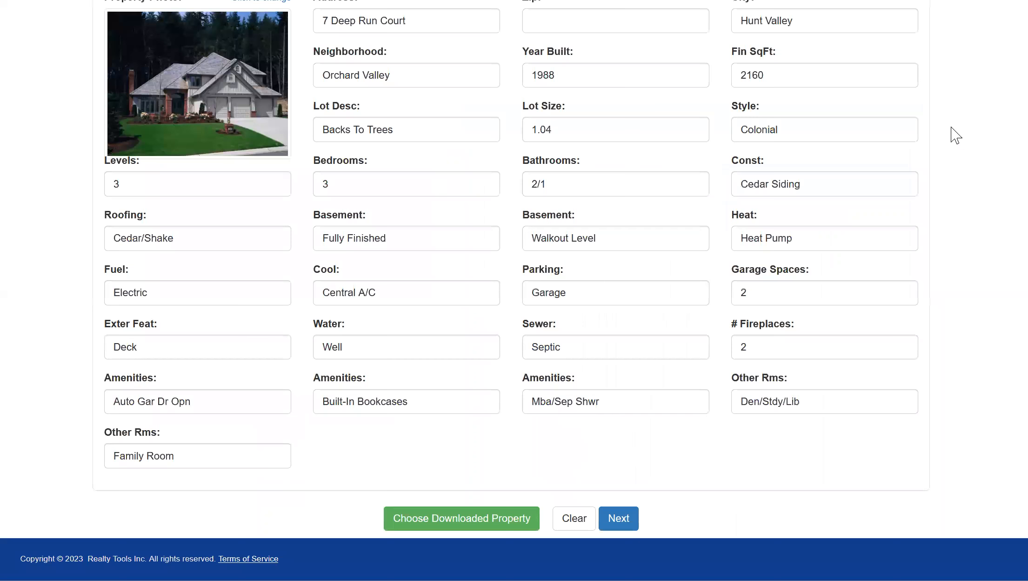
{"action": "left_click", "coordinate": [454, 517]}
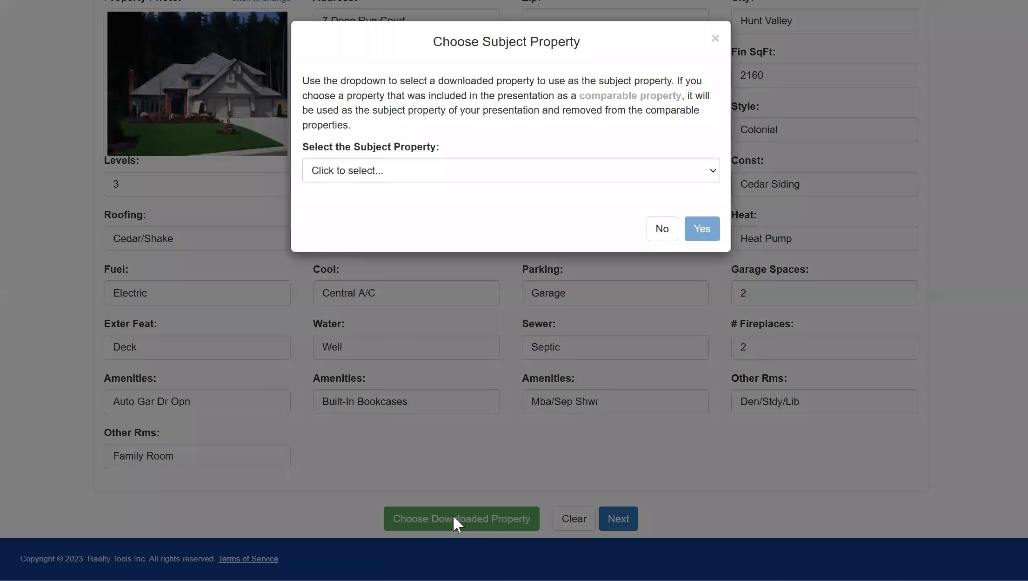
{"action": "left_click", "coordinate": [473, 177]}
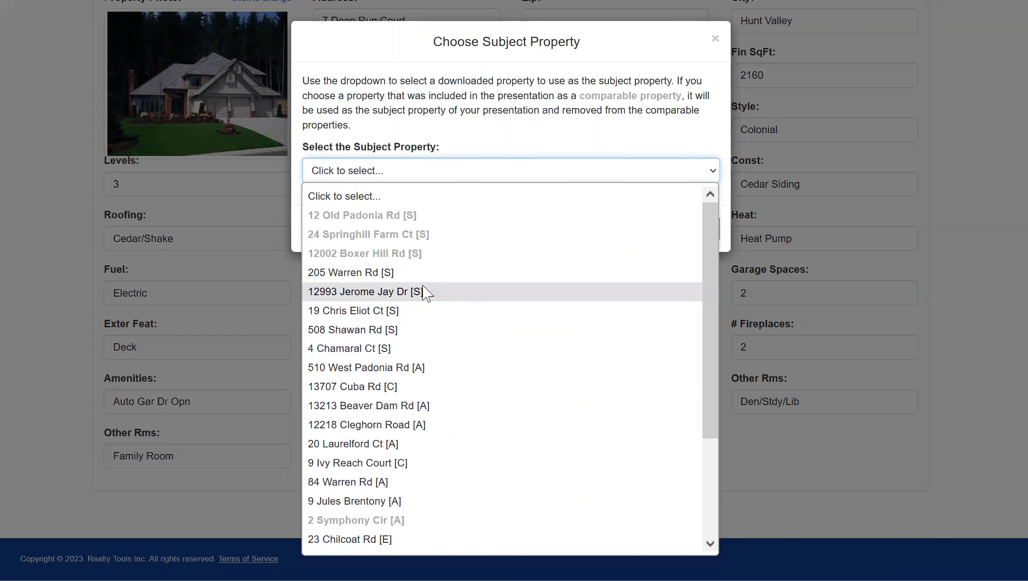
{"action": "left_click", "coordinate": [416, 293]}
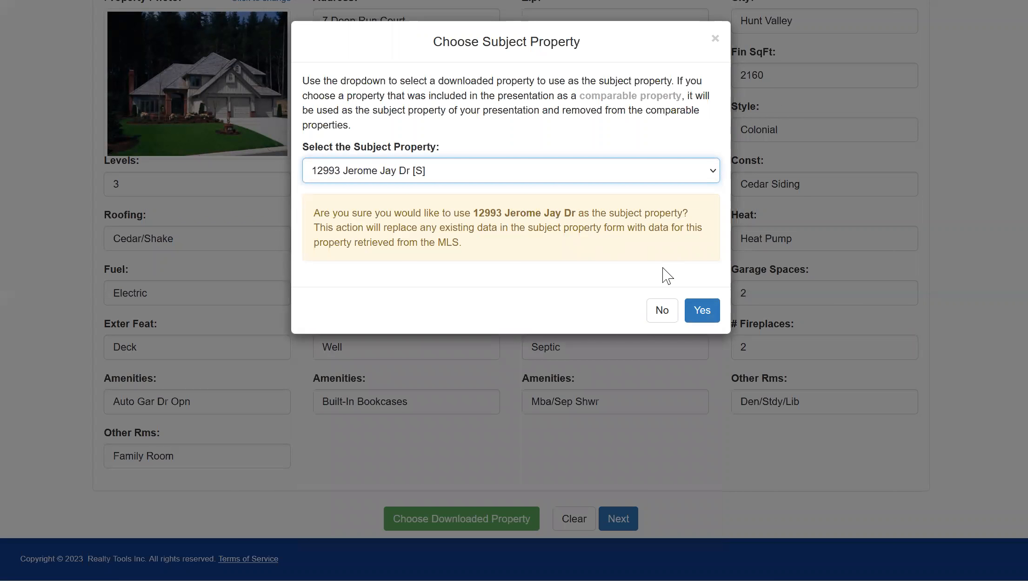
{"action": "left_click", "coordinate": [704, 313]}
Check the subject property details filled in from the MLS and continue to the Price Adjusted CMA
{"action": "scroll", "coordinate": [945, 292], "scroll_direction": "up", "scroll_amount": 3}
{"action": "scroll", "coordinate": [967, 251], "scroll_direction": "down", "scroll_amount": 2}
{"action": "scroll", "coordinate": [967, 251], "scroll_direction": "down", "scroll_amount": 1}
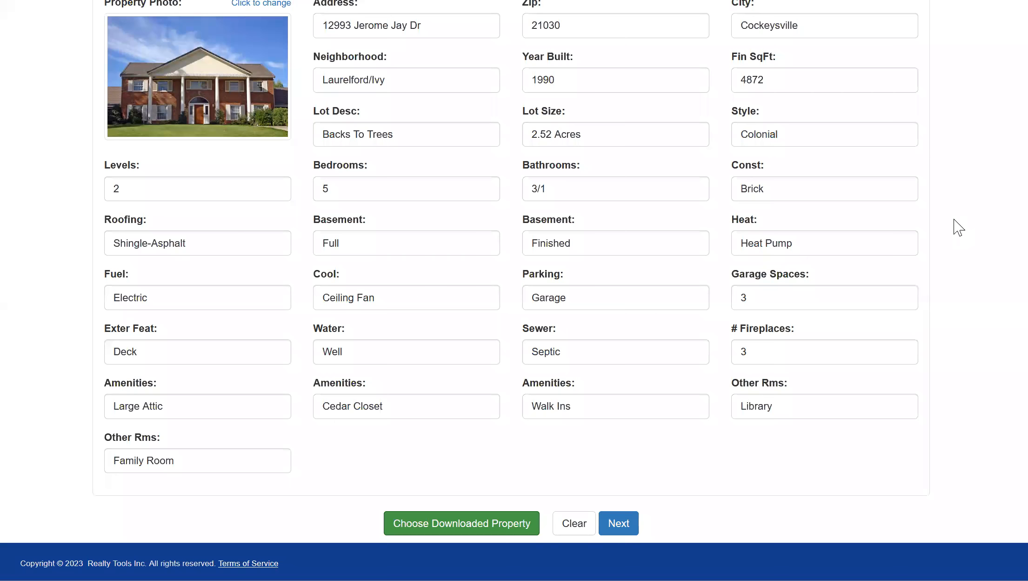
{"action": "left_click", "coordinate": [628, 528]}
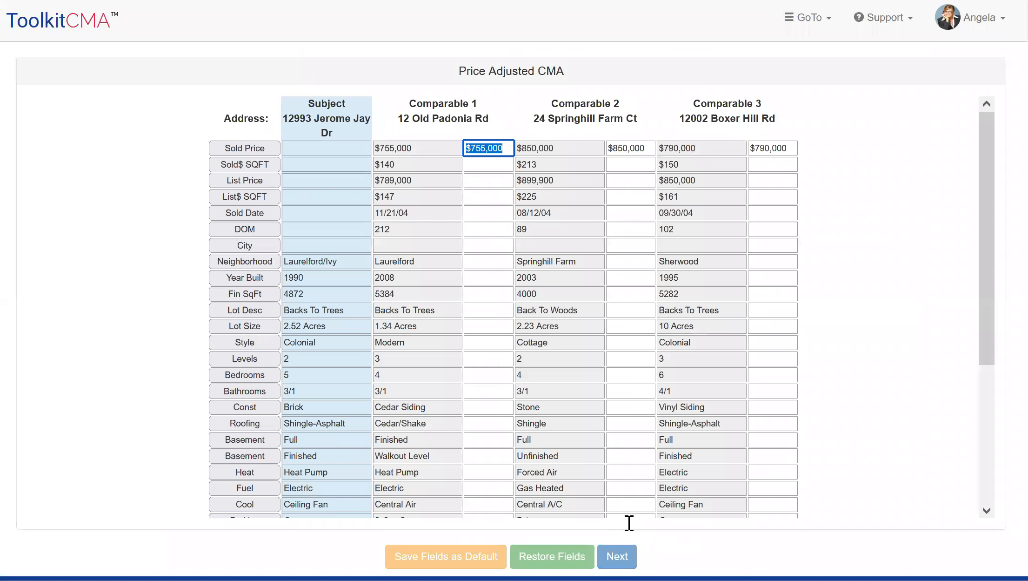
Review the Price Adjusted CMA from sold prices to totals without adjusting it, and accept the recommended list price range
{"action": "scroll", "coordinate": [902, 372], "scroll_direction": "down", "scroll_amount": 3}
{"action": "scroll", "coordinate": [889, 293], "scroll_direction": "down", "scroll_amount": 2}
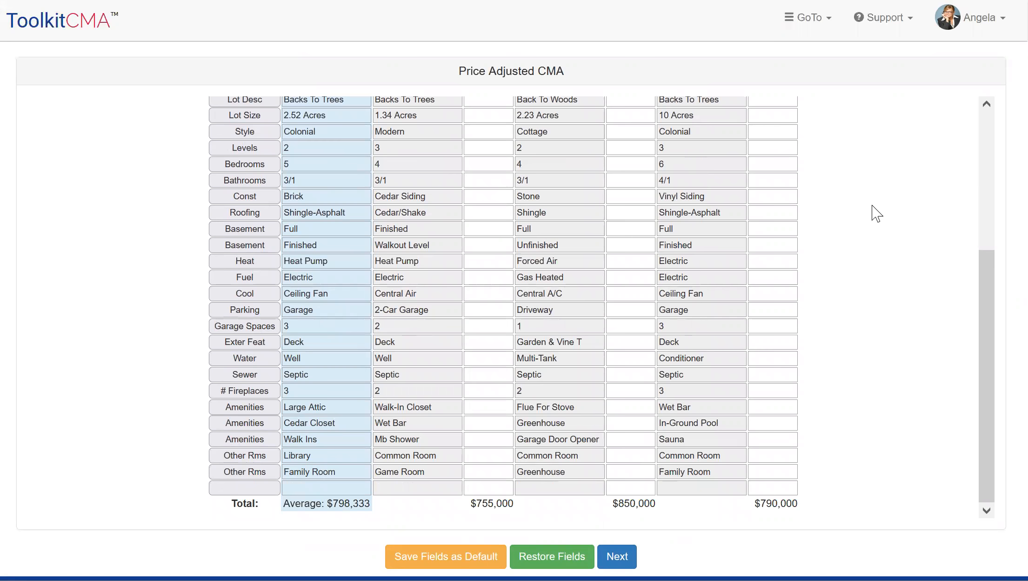
{"action": "scroll", "coordinate": [878, 371], "scroll_direction": "down", "scroll_amount": 1}
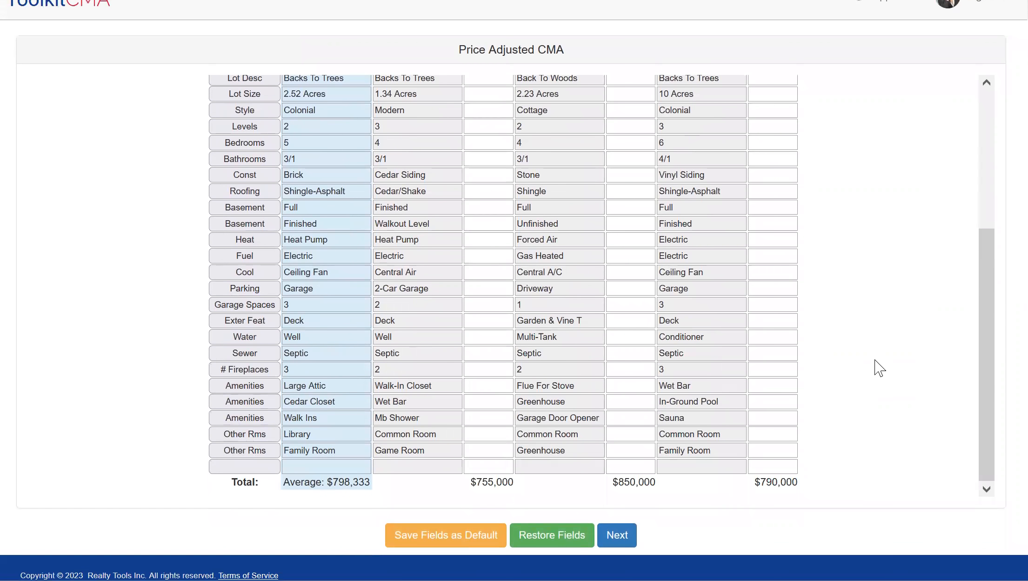
{"action": "scroll", "coordinate": [878, 373], "scroll_direction": "up", "scroll_amount": 1}
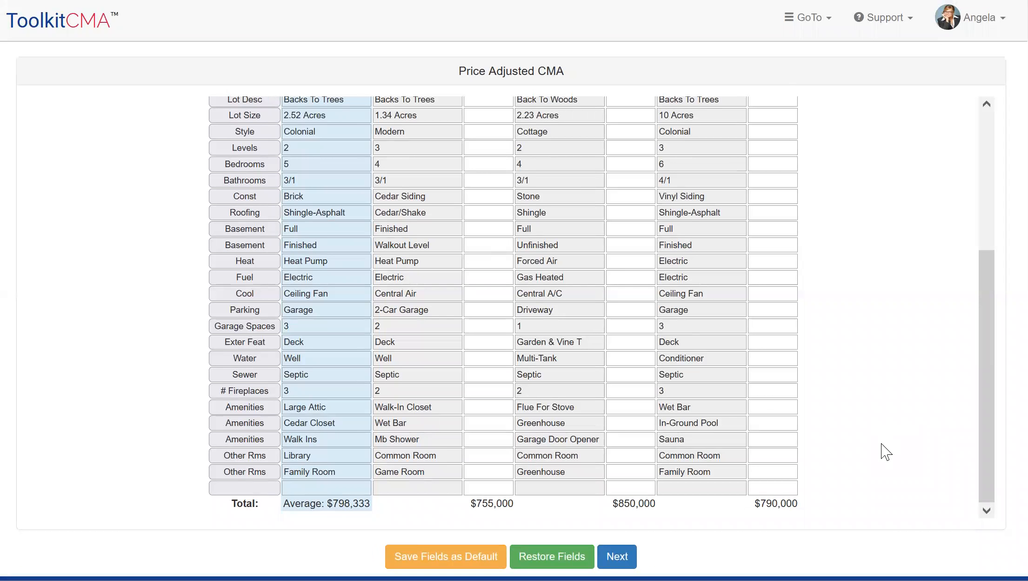
{"action": "scroll", "coordinate": [898, 396], "scroll_direction": "up", "scroll_amount": 3}
{"action": "scroll", "coordinate": [912, 437], "scroll_direction": "up", "scroll_amount": 2}
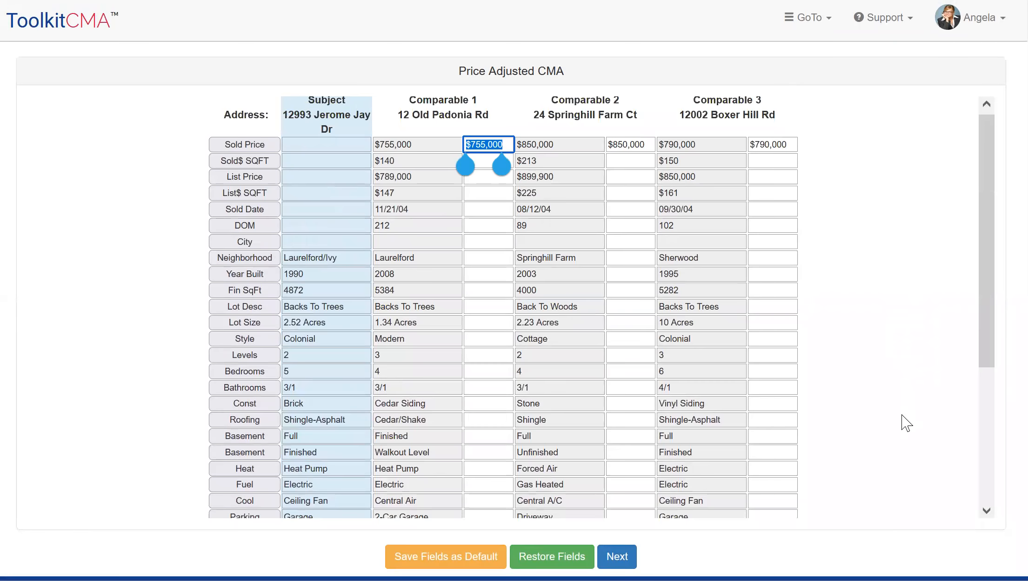
{"action": "scroll", "coordinate": [907, 421], "scroll_direction": "down", "scroll_amount": 3}
{"action": "scroll", "coordinate": [914, 270], "scroll_direction": "down", "scroll_amount": 3}
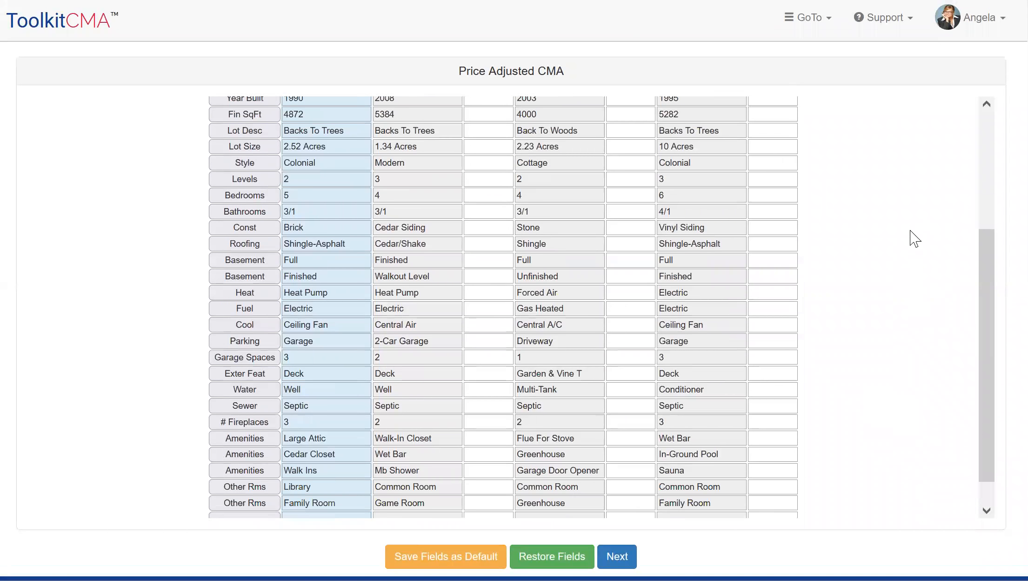
{"action": "scroll", "coordinate": [922, 289], "scroll_direction": "down", "scroll_amount": 1}
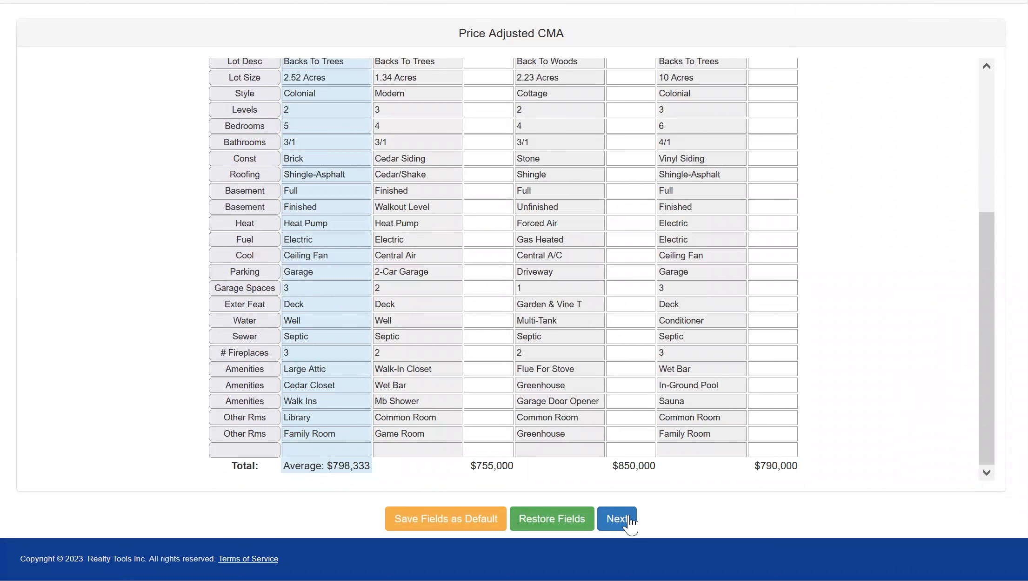
{"action": "left_click", "coordinate": [615, 529]}
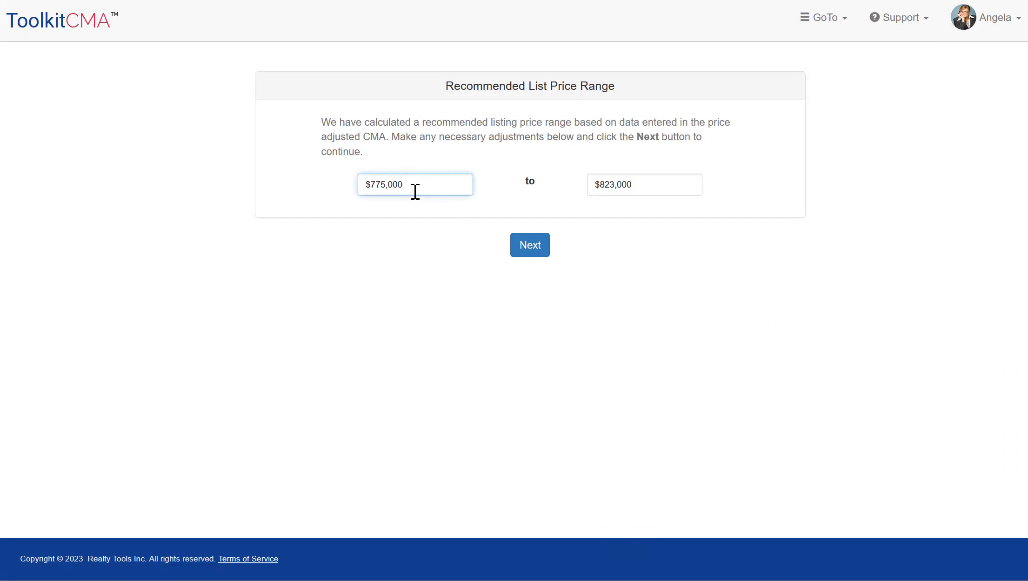
{"action": "left_click", "coordinate": [527, 252]}
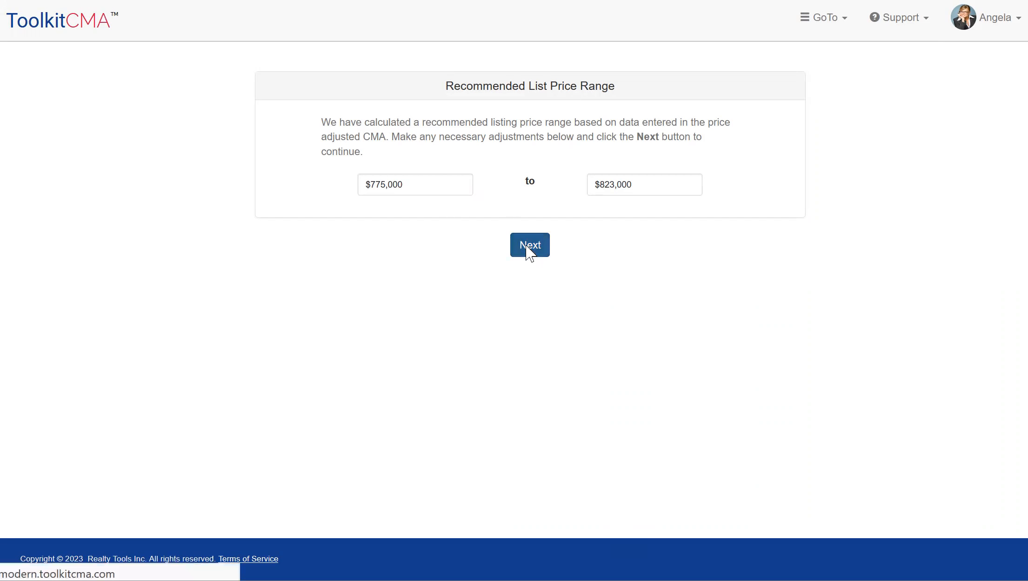
Read through the Pricing Strategy sections and continue to the Marketing Plan of Action without editing or saving them as default
{"action": "scroll", "coordinate": [964, 413], "scroll_direction": "down", "scroll_amount": 4}
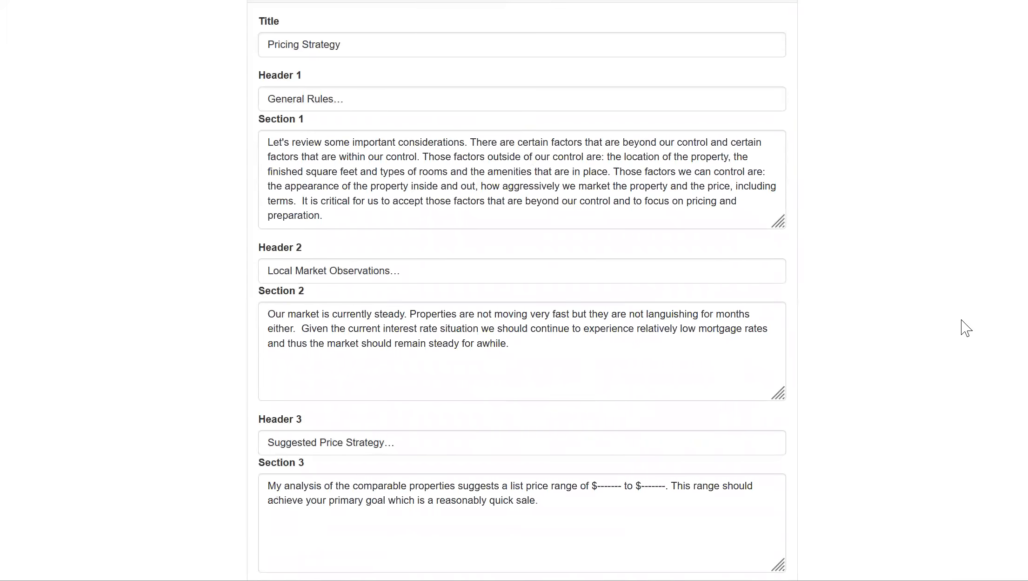
{"action": "scroll", "coordinate": [940, 176], "scroll_direction": "up", "scroll_amount": 3}
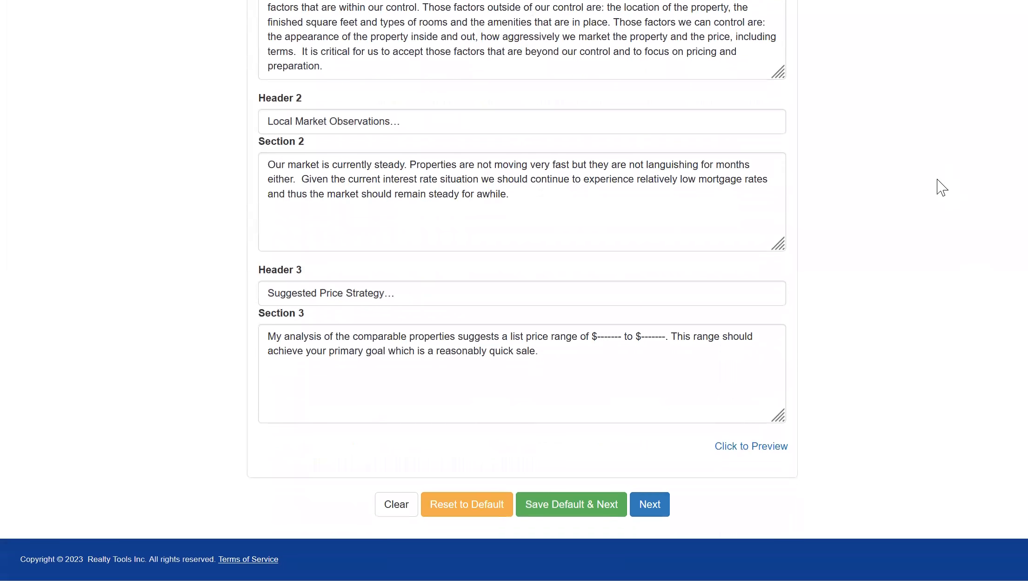
{"action": "scroll", "coordinate": [931, 372], "scroll_direction": "up", "scroll_amount": 3}
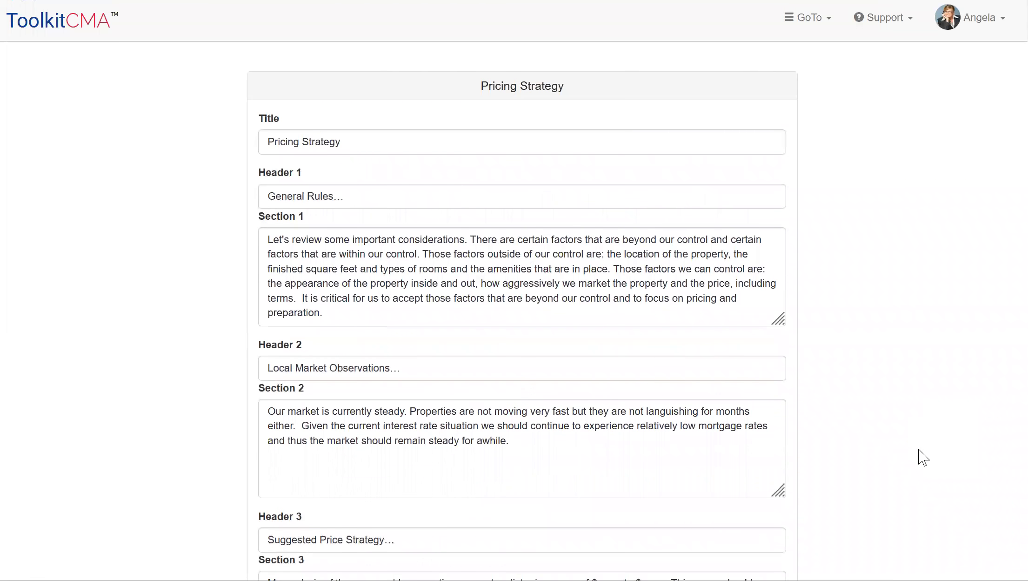
{"action": "scroll", "coordinate": [916, 434], "scroll_direction": "down", "scroll_amount": 5}
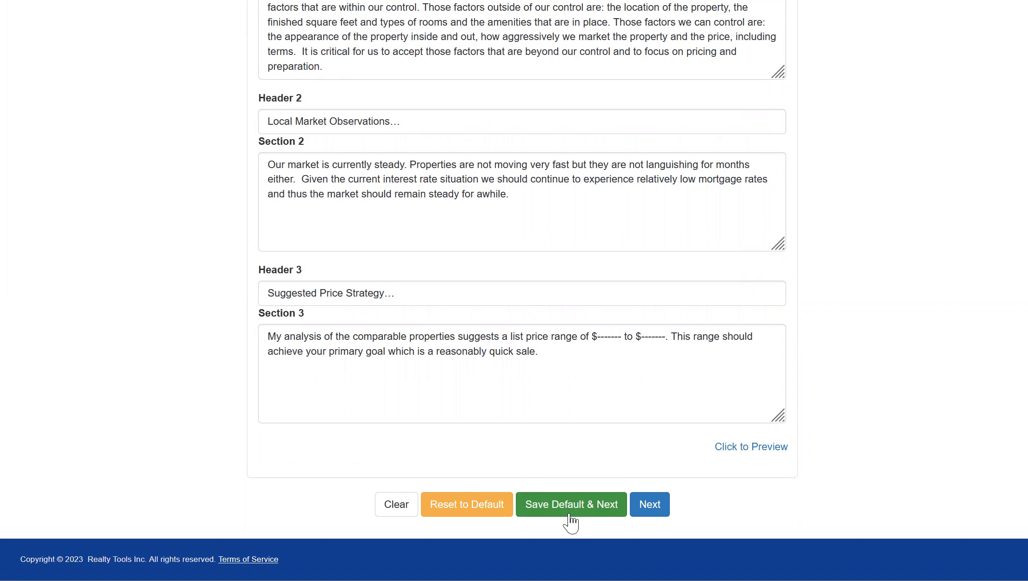
{"action": "left_click", "coordinate": [652, 502]}
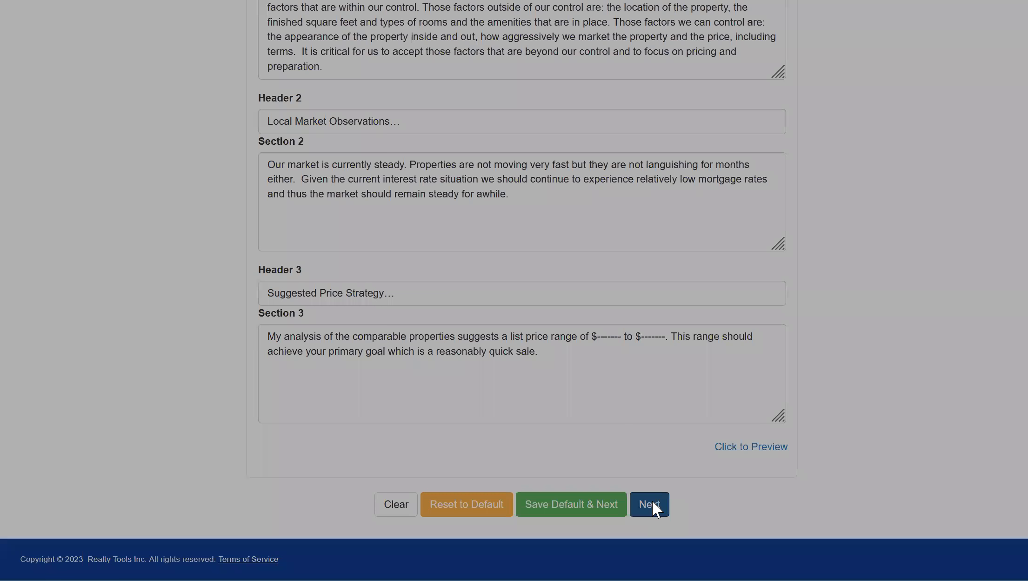
{"action": "left_click", "coordinate": [703, 146]}
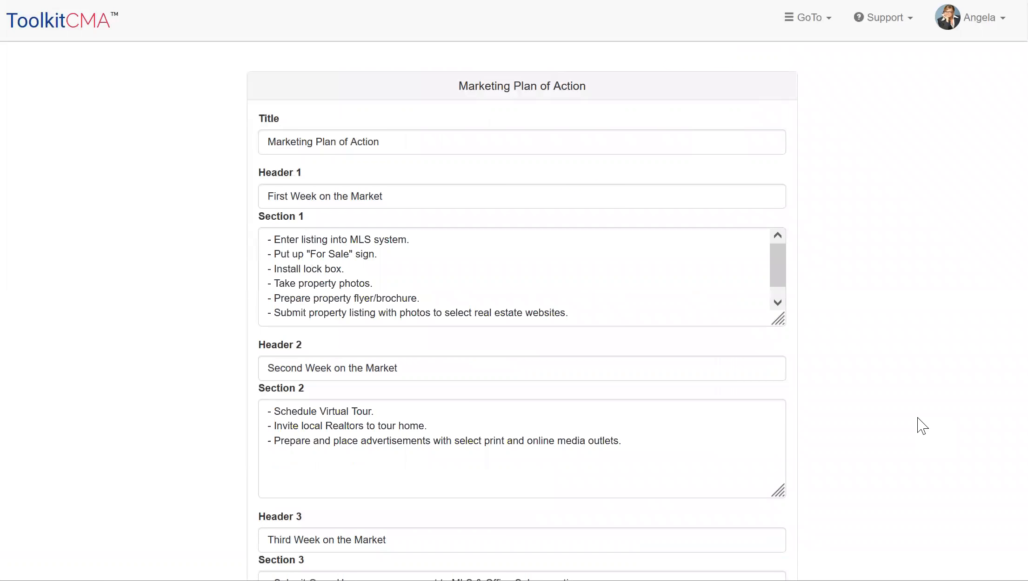
Read through the Marketing Plan of Action's five sections, keep the existing text, and continue to creating the presentation
{"action": "scroll", "coordinate": [918, 424], "scroll_direction": "down", "scroll_amount": 3}
{"action": "scroll", "coordinate": [906, 264], "scroll_direction": "down", "scroll_amount": 1}
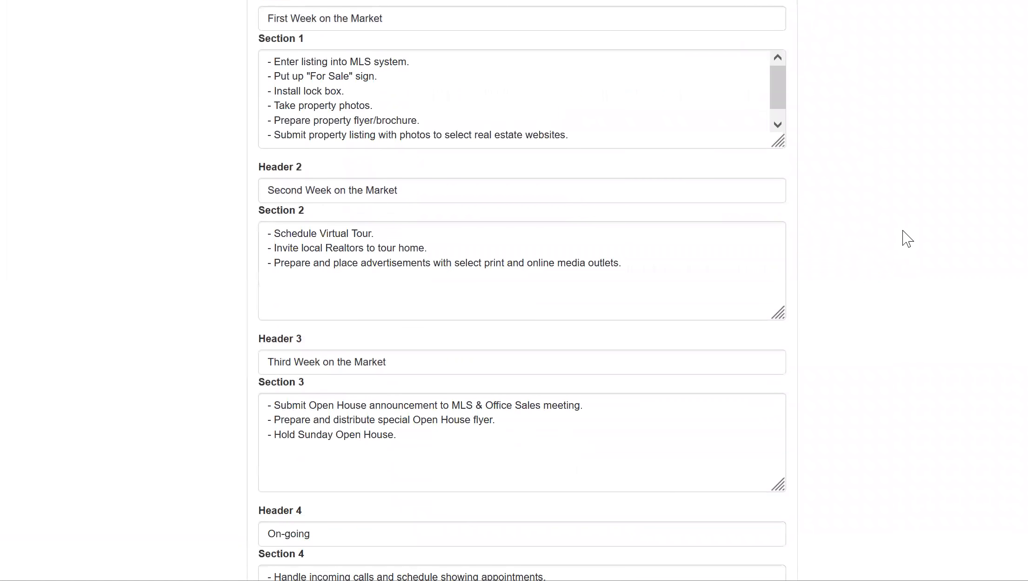
{"action": "scroll", "coordinate": [897, 217], "scroll_direction": "down", "scroll_amount": 1}
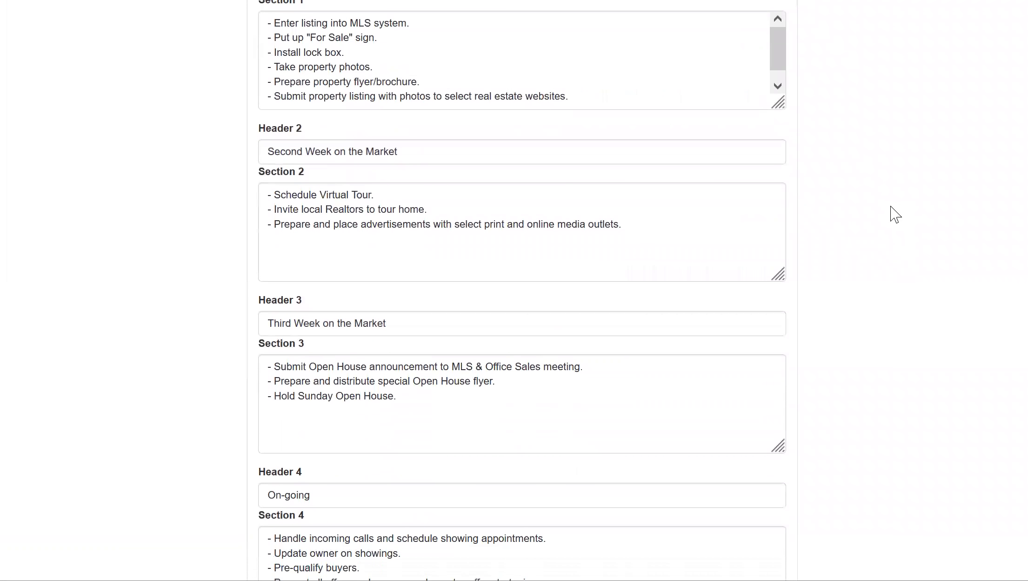
{"action": "scroll", "coordinate": [892, 155], "scroll_direction": "down", "scroll_amount": 1}
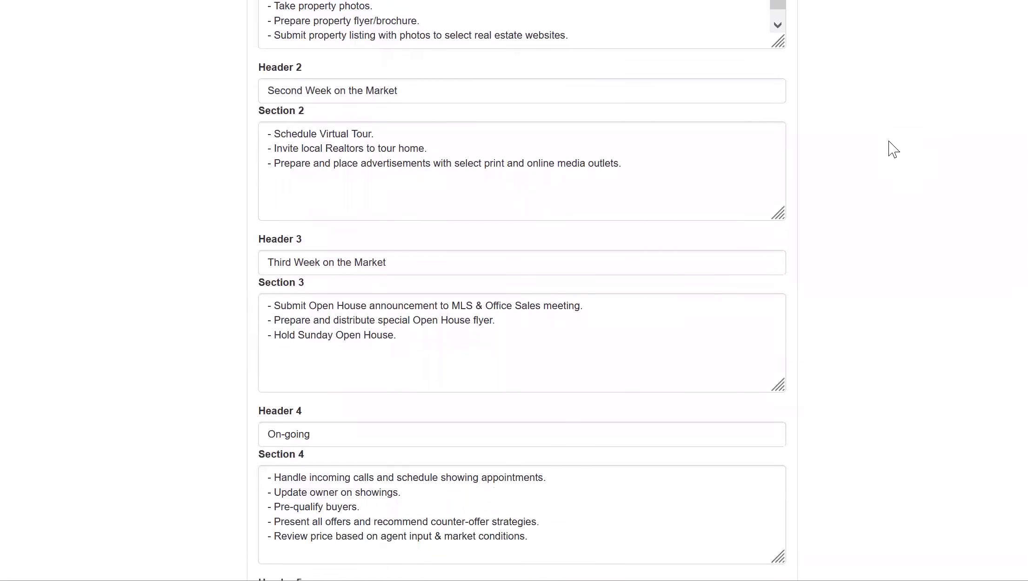
{"action": "scroll", "coordinate": [904, 416], "scroll_direction": "down", "scroll_amount": 4}
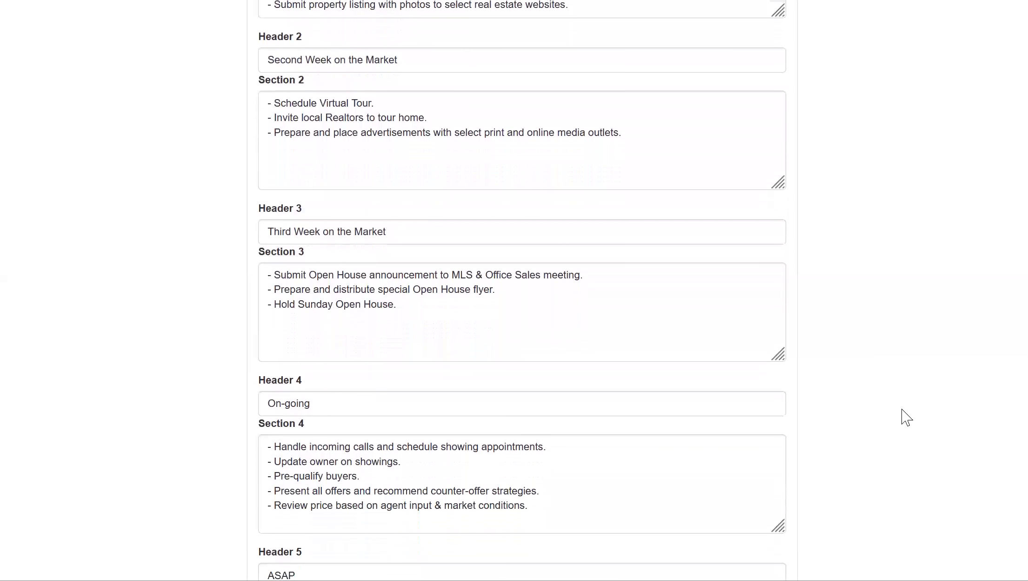
{"action": "scroll", "coordinate": [923, 222], "scroll_direction": "down", "scroll_amount": 2}
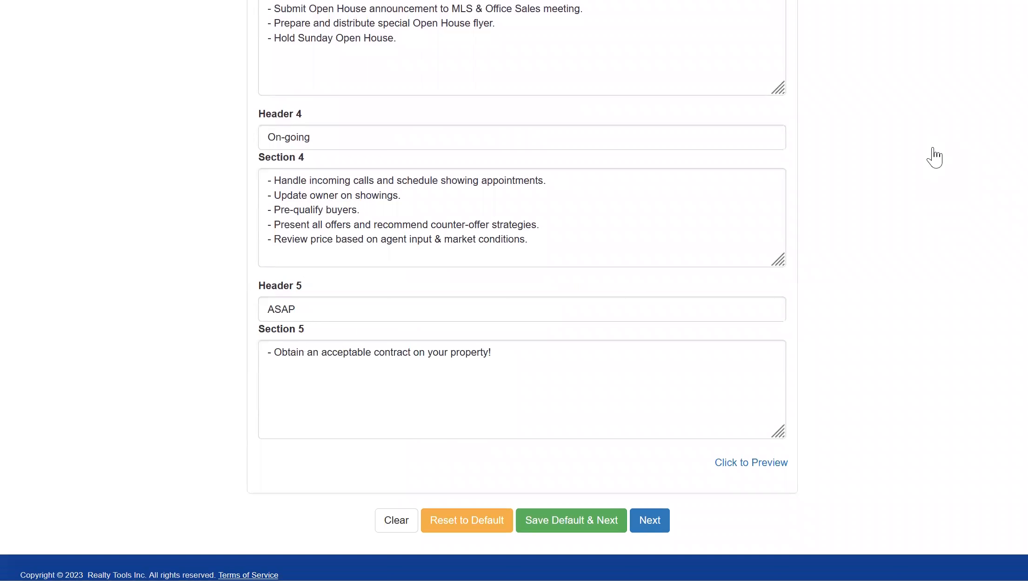
{"action": "left_click", "coordinate": [669, 526]}
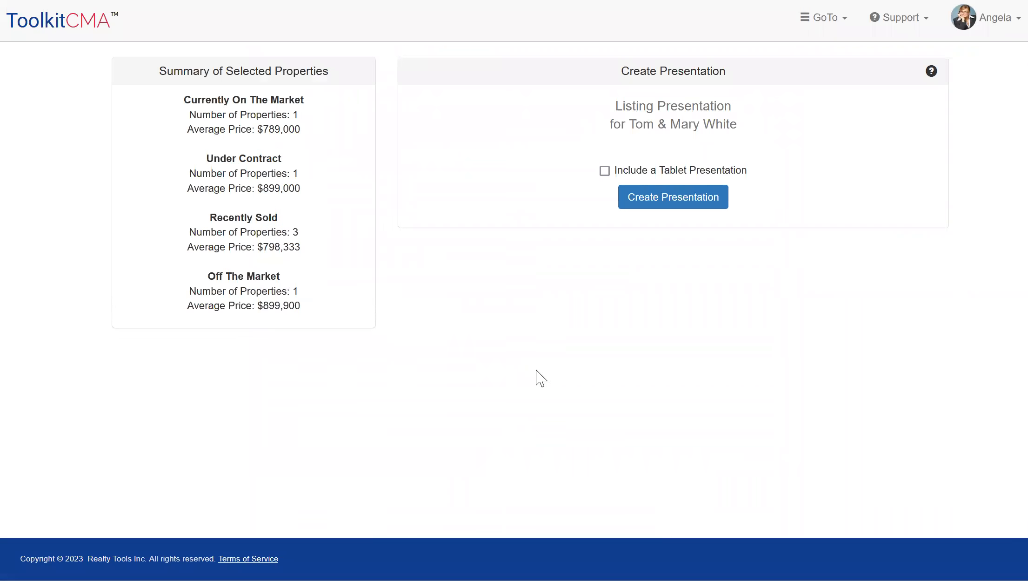
Include a tablet presentation and create the Listing Presentation
{"action": "left_click", "coordinate": [605, 172]}
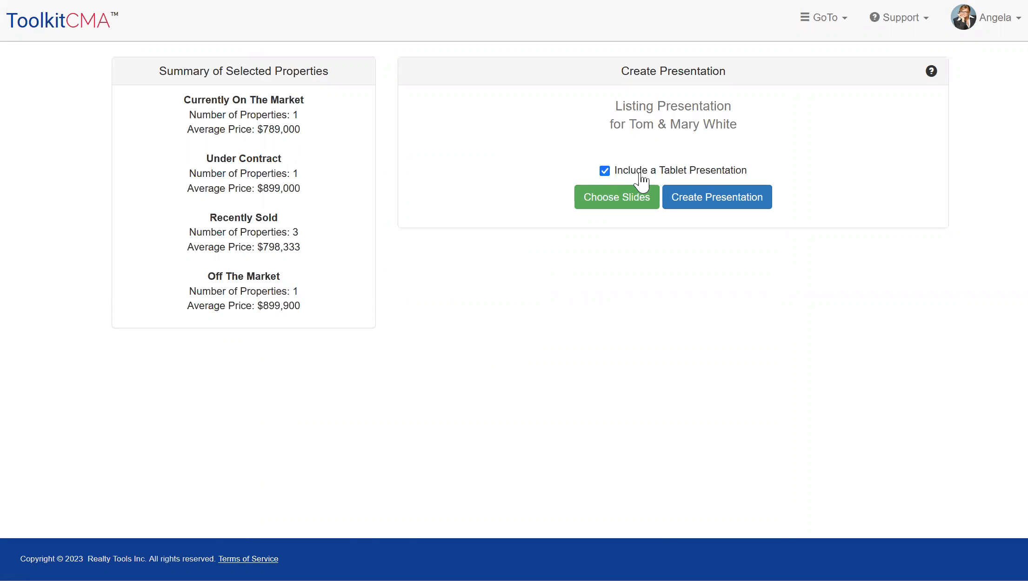
{"action": "left_click", "coordinate": [721, 203]}
{"action": "left_click", "coordinate": [723, 201]}
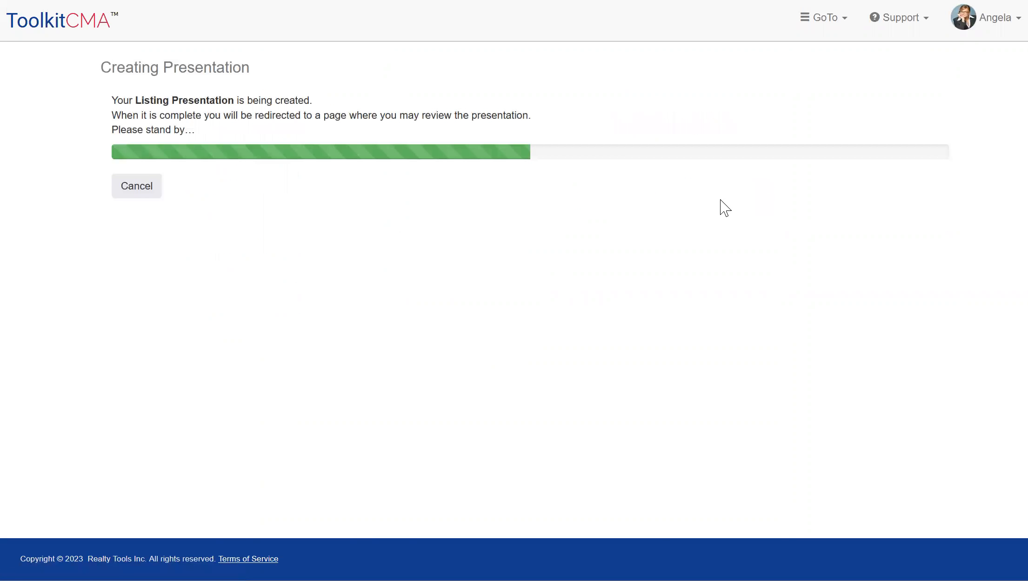